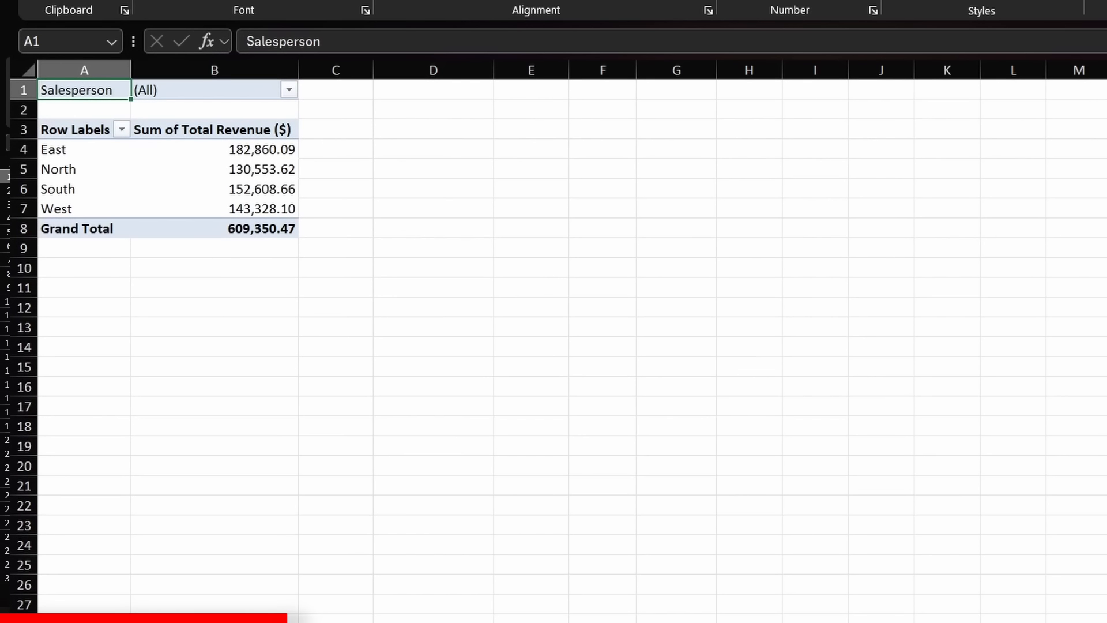
- Filter the PivotTable to the first two salespeople in the list, allowing multiple items to be selected
left_click(235, 94)
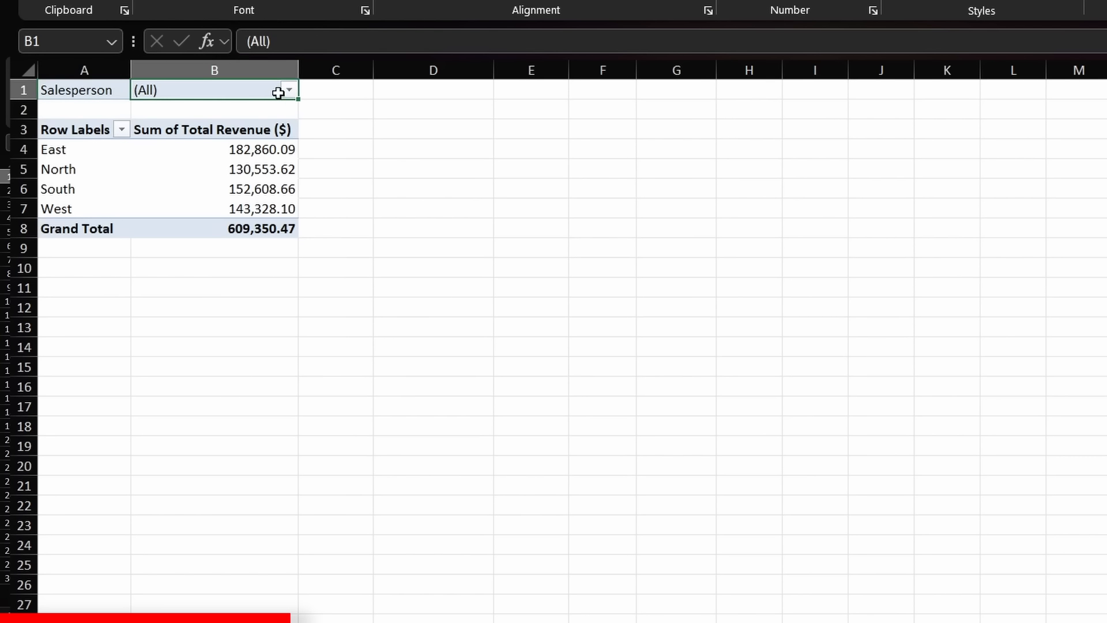
left_click(288, 89)
left_click(105, 161)
left_click(138, 322)
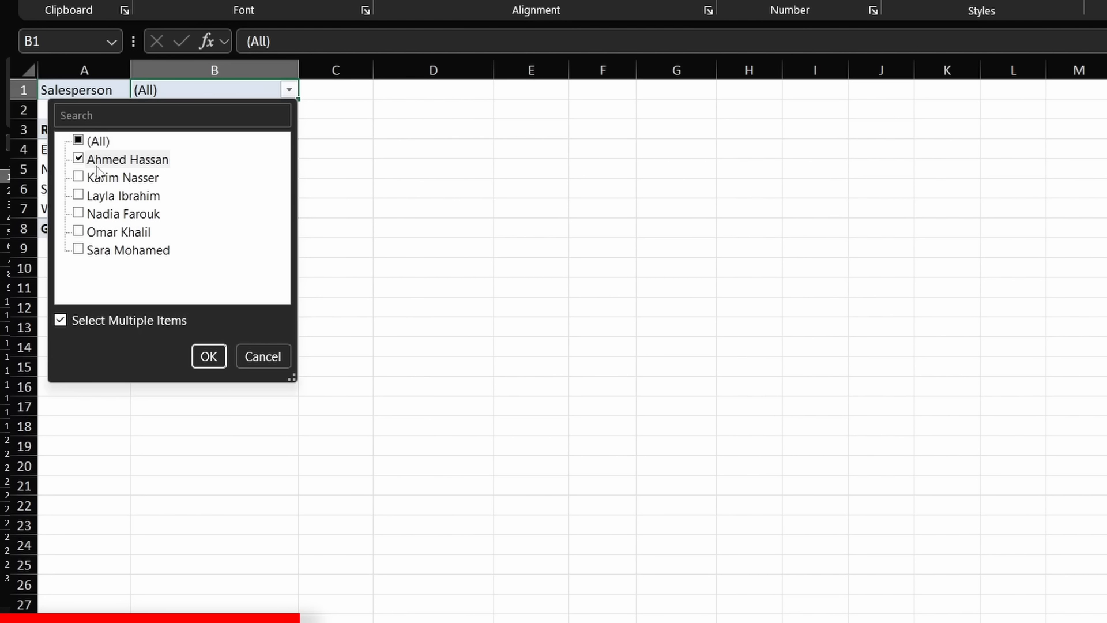
left_click(82, 160)
left_click(79, 177)
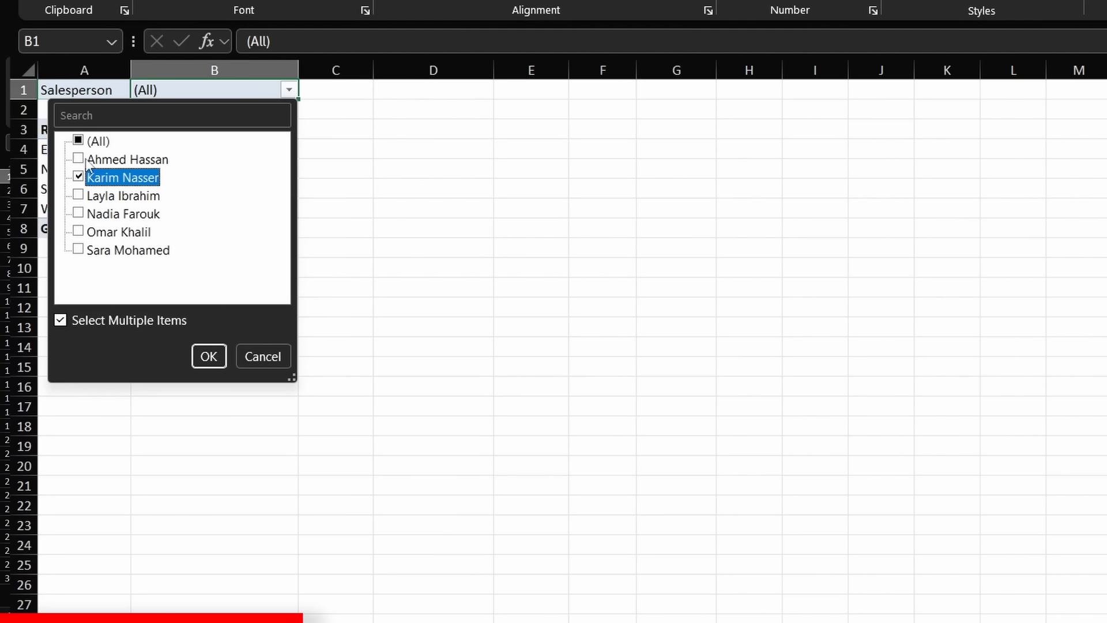
left_click(79, 159)
left_click(209, 356)
left_click(357, 307)
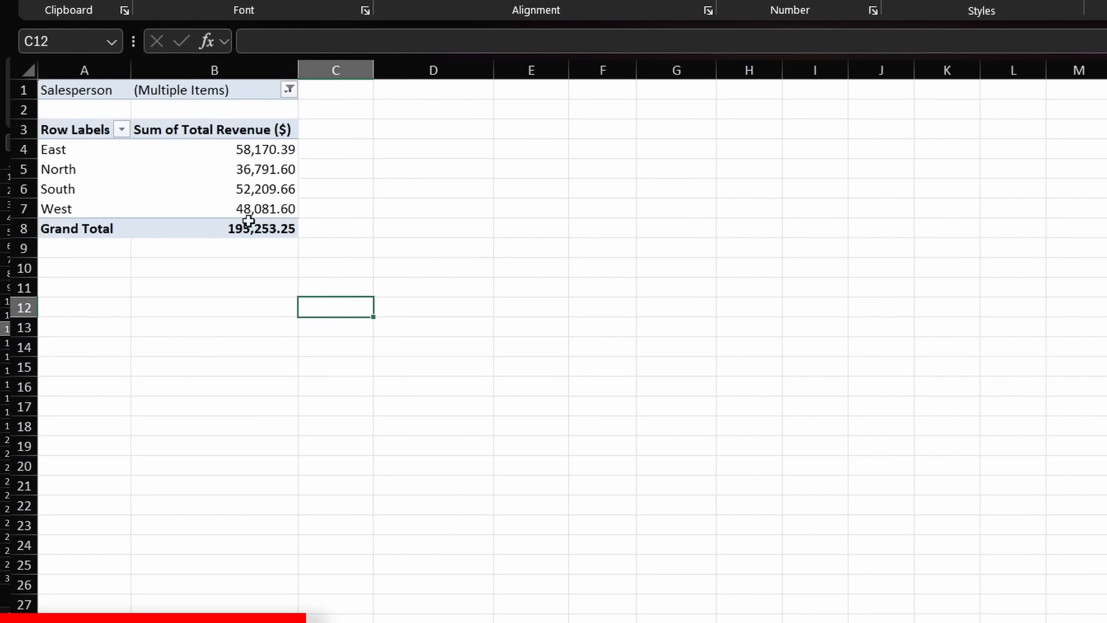
left_click(248, 190)
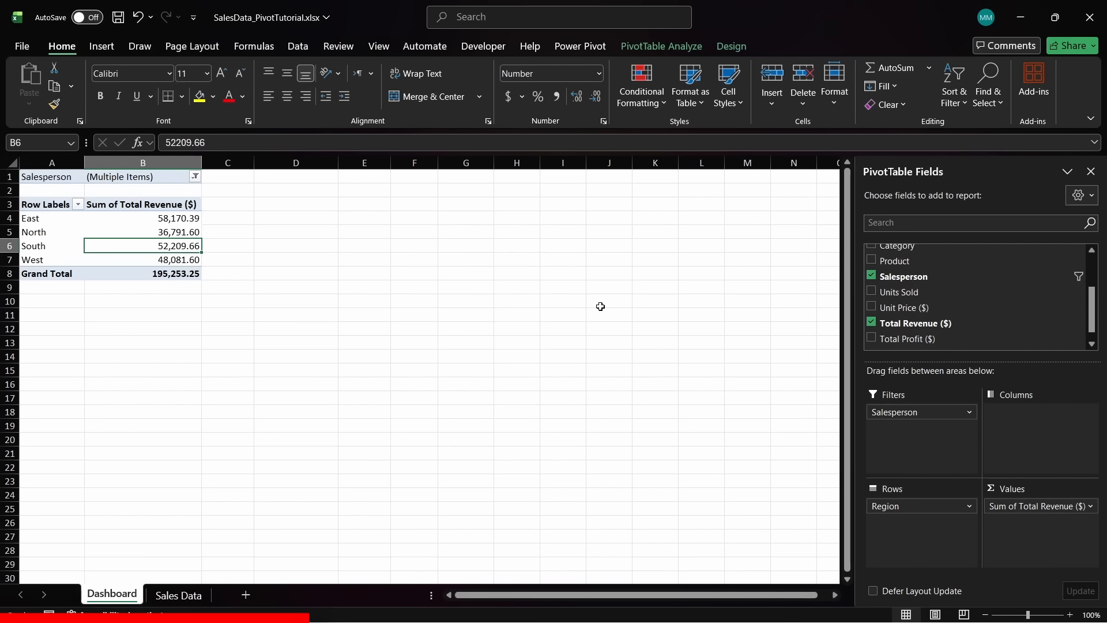
- Sort the PivotTable's regions by total revenue from largest to smallest
mouse_move(157, 233)
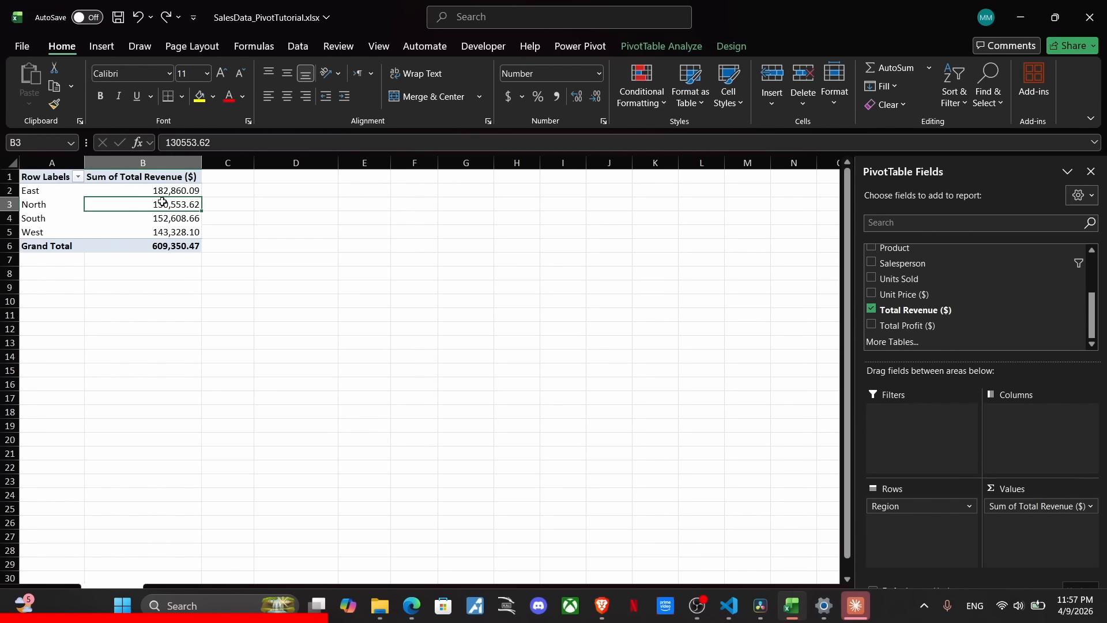
mouse_move(170, 203)
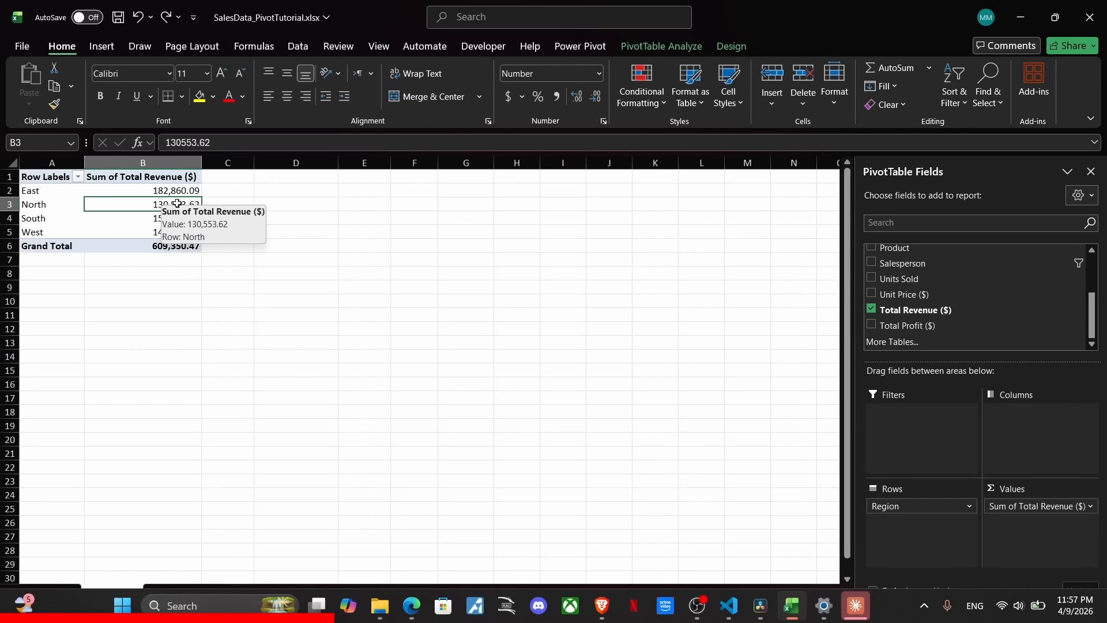
right_click(178, 203)
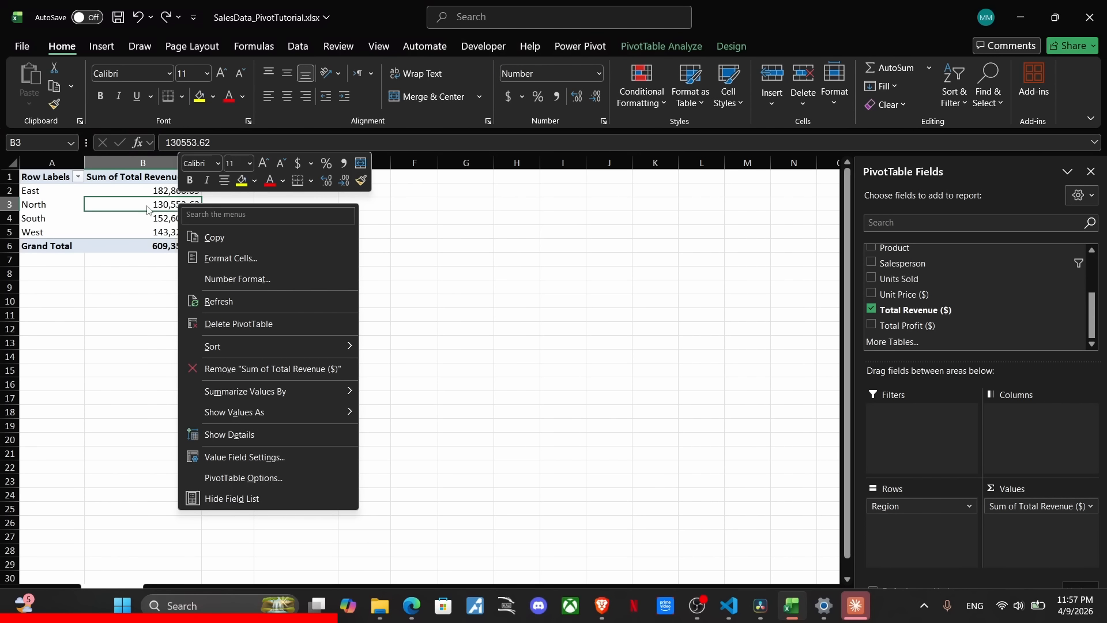
mouse_move(331, 345)
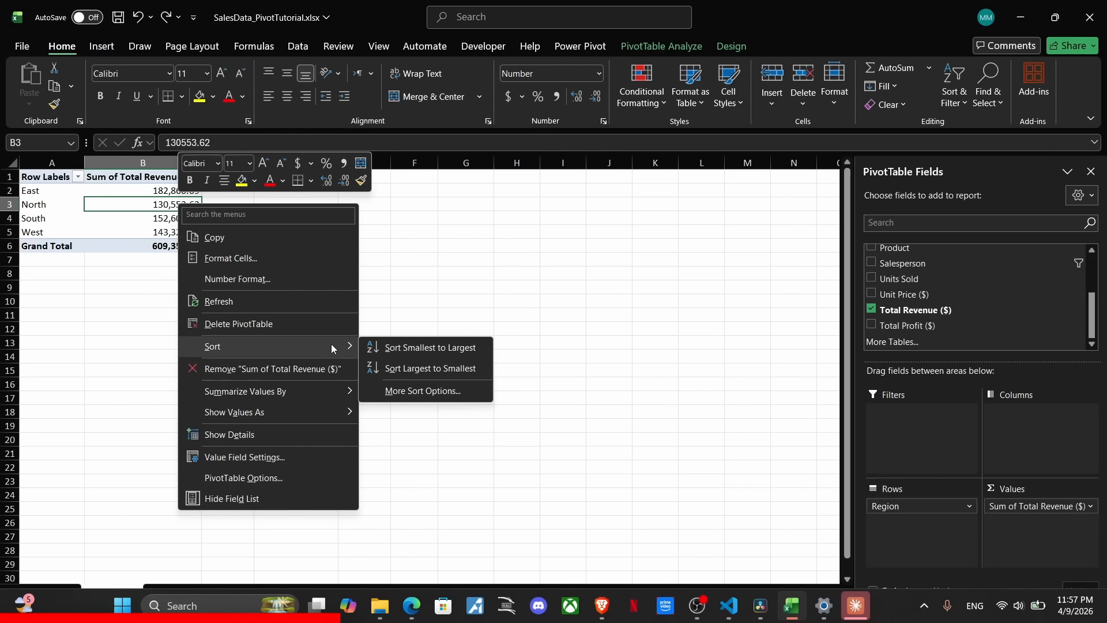
left_click(435, 369)
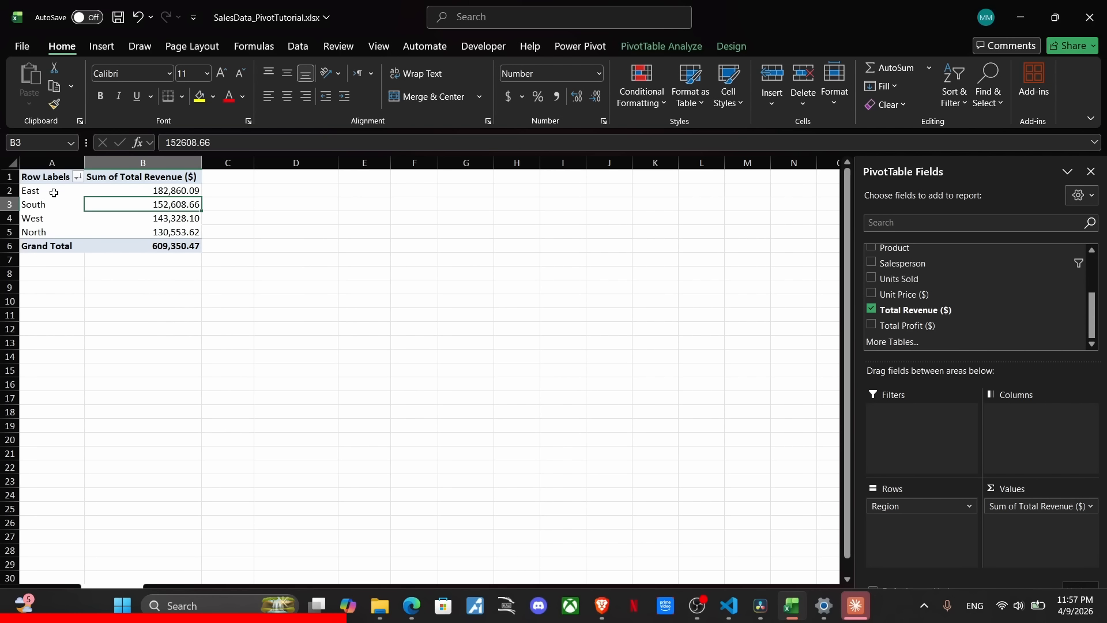
left_click(51, 231)
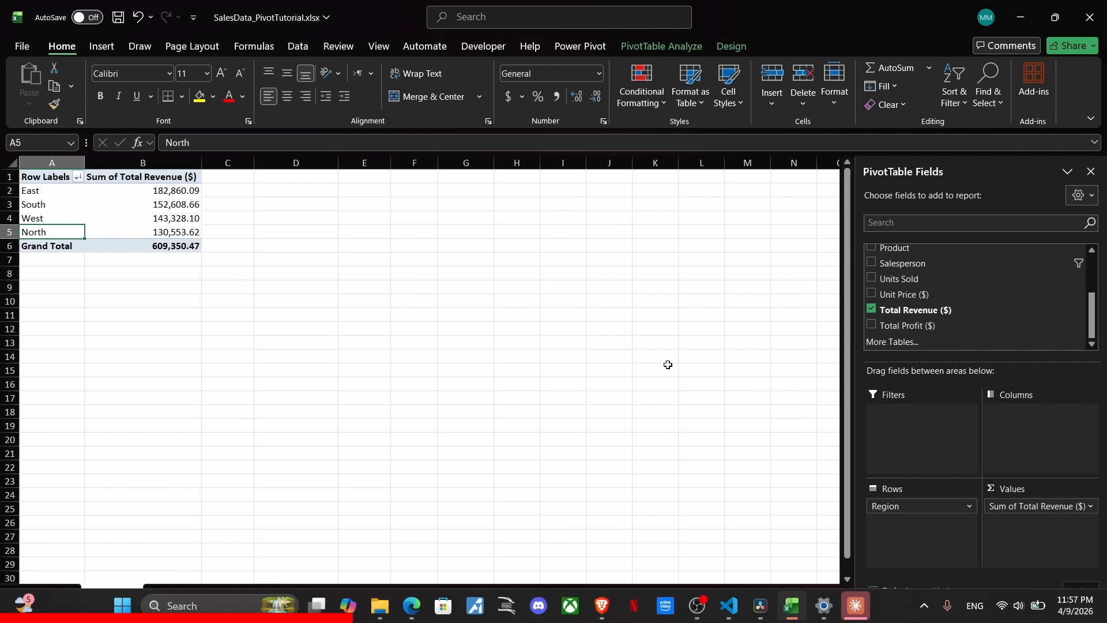
- Add Total Profit ($) to the PivotTable values and set its custom name to Profit ($)
left_click_drag(905, 326, 1019, 540)
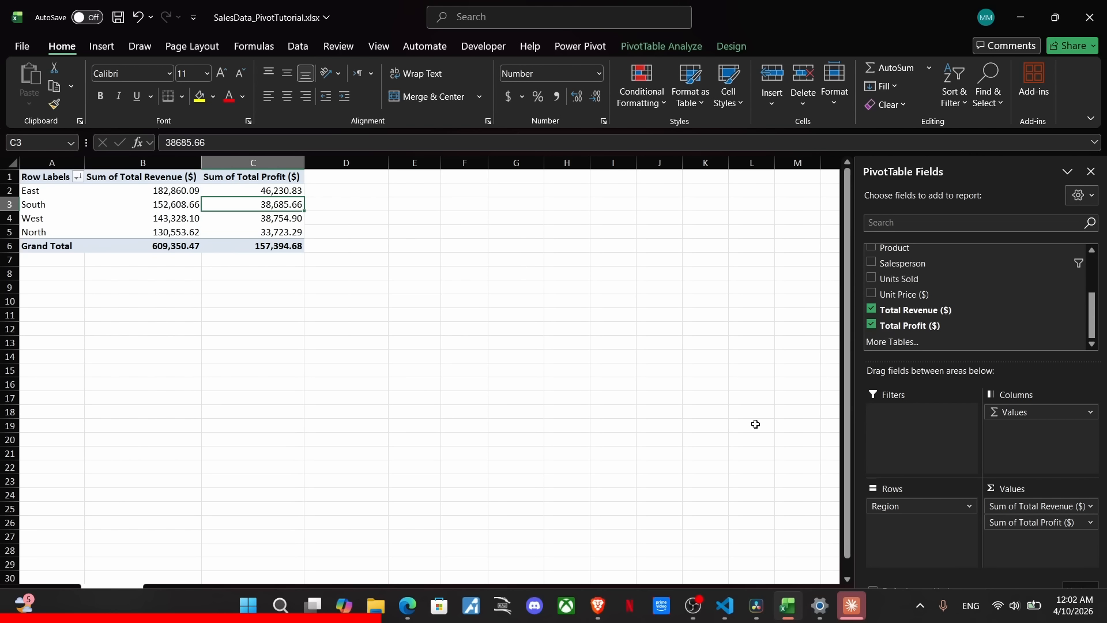
left_click(1090, 523)
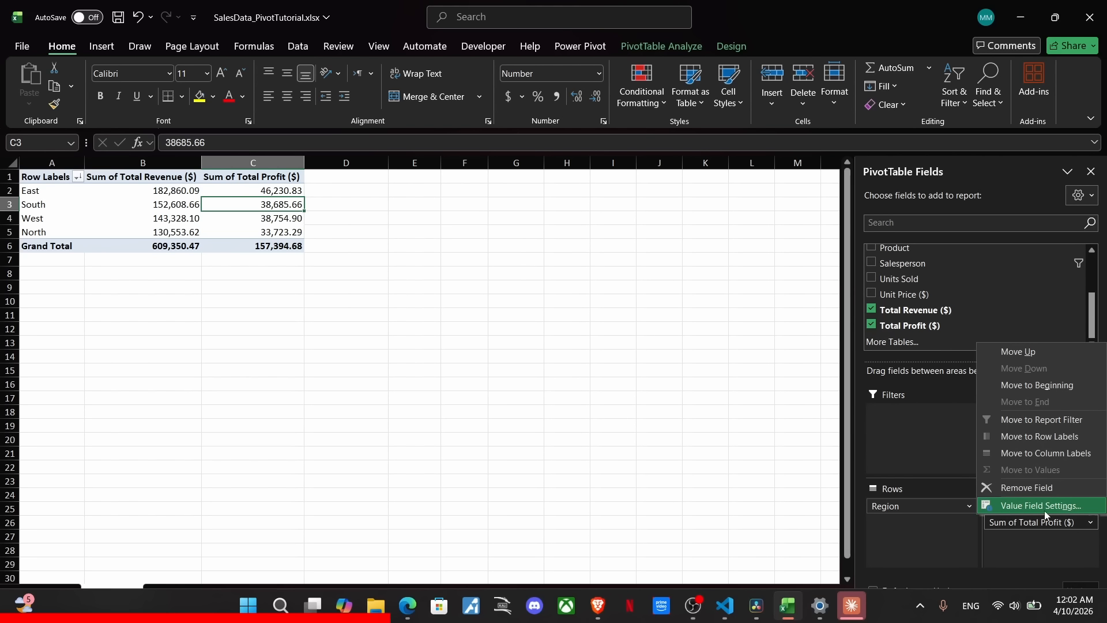
left_click(1069, 510)
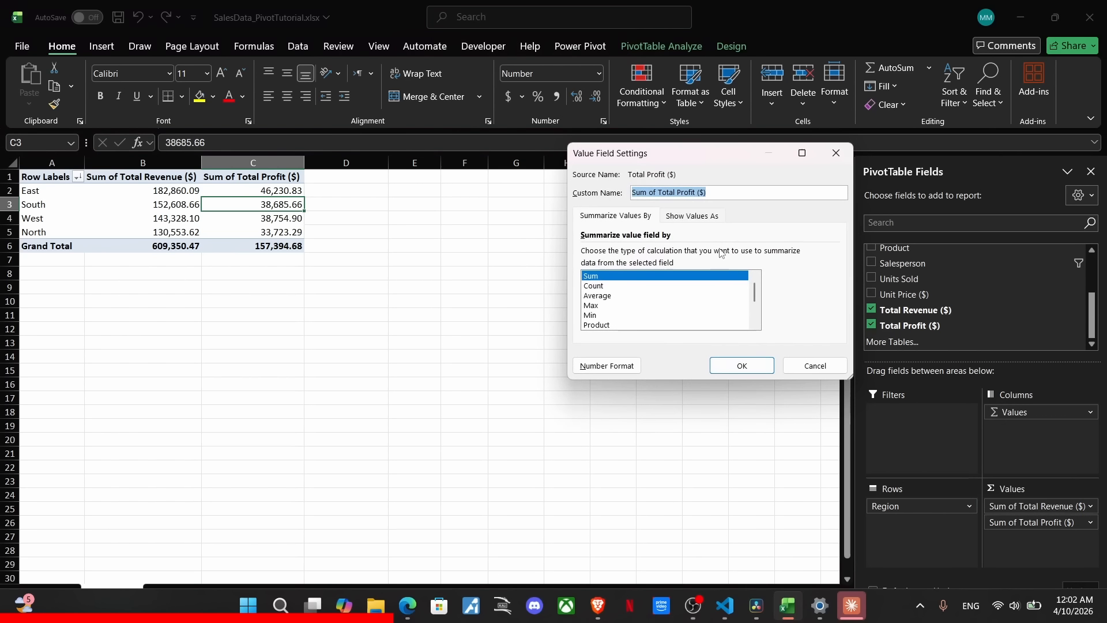
left_click(677, 192)
key("shift+Home")
key("BackSpace")
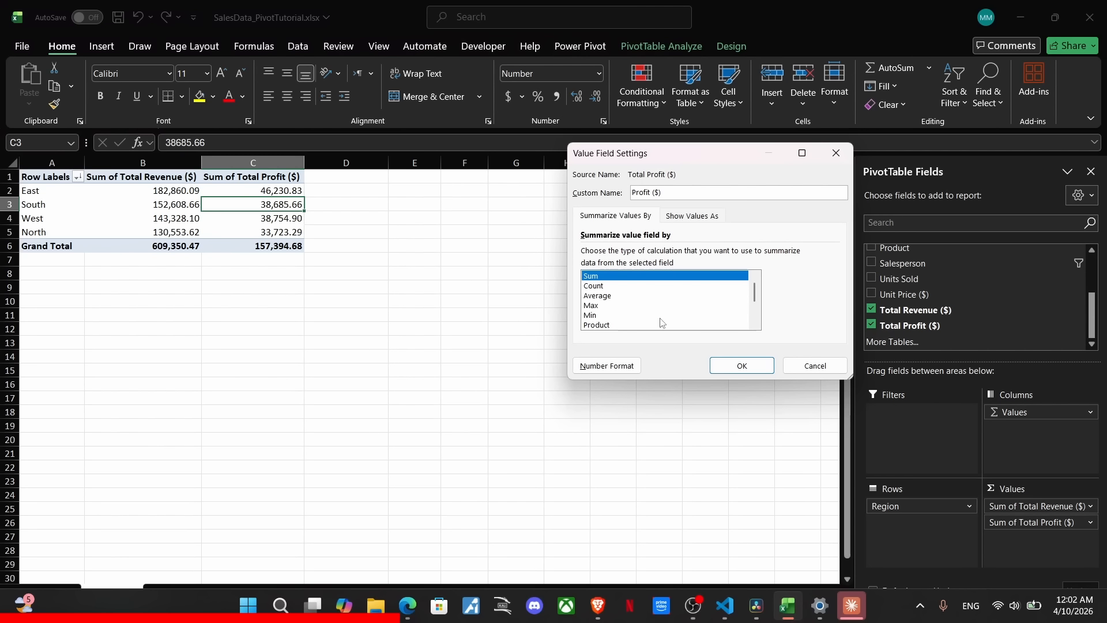
- Format the profit value field as a number with 0 decimal places and apply its field settings
left_click(626, 370)
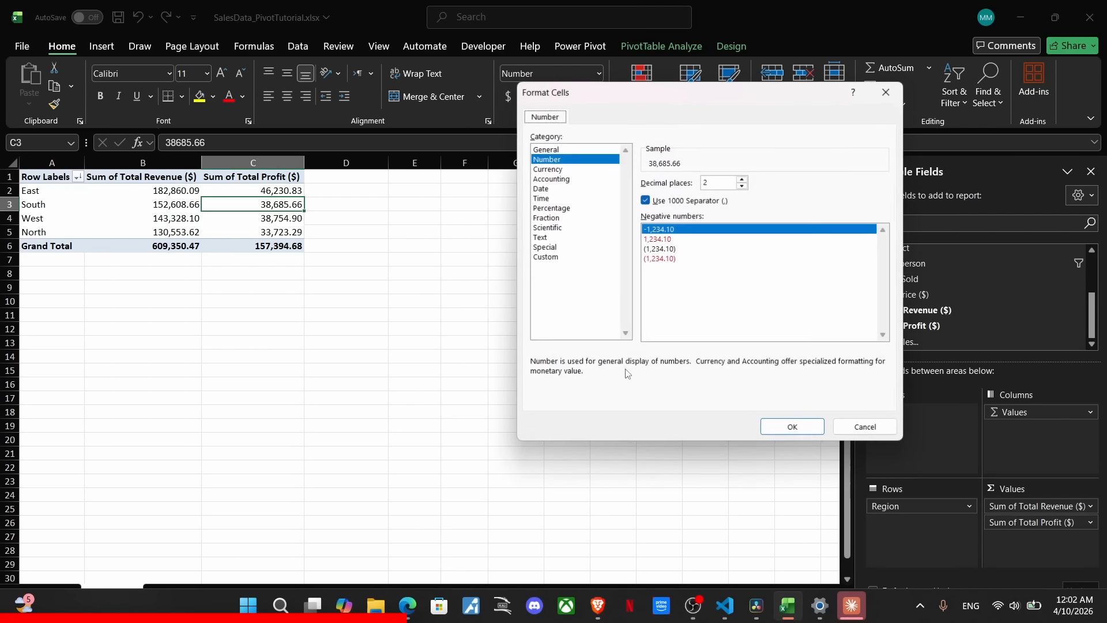
left_click(743, 186)
left_click(742, 186)
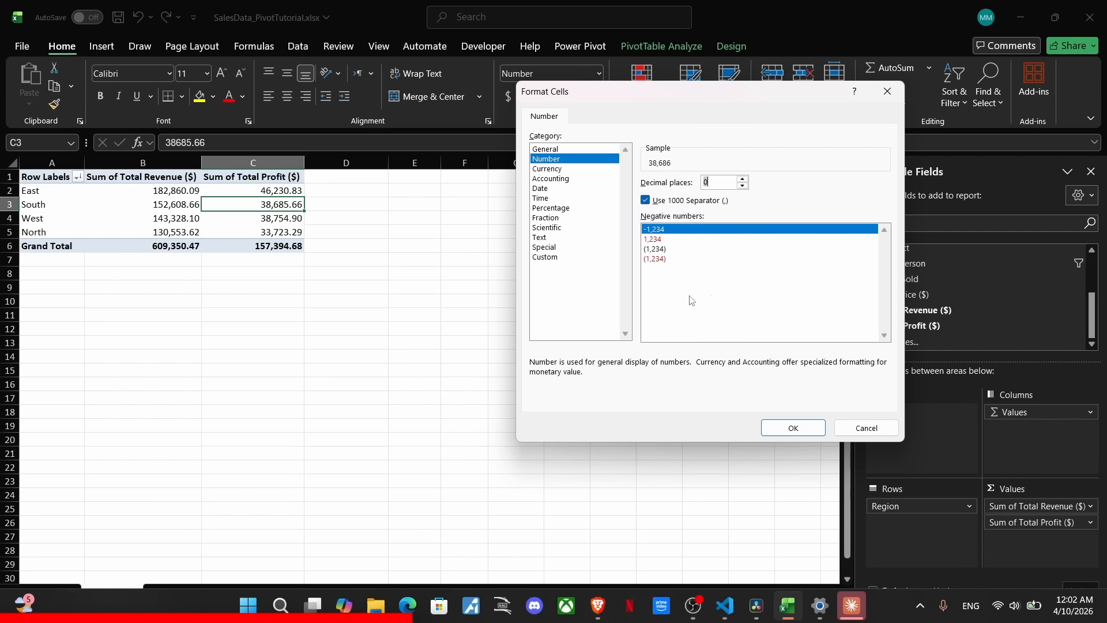
left_click(794, 436)
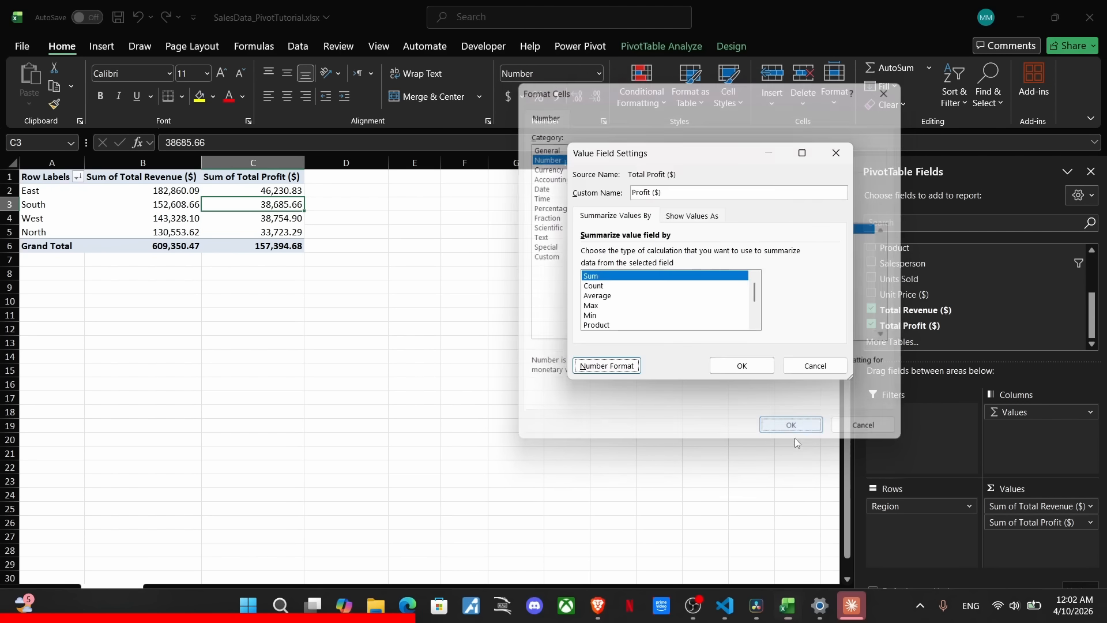
left_click(741, 366)
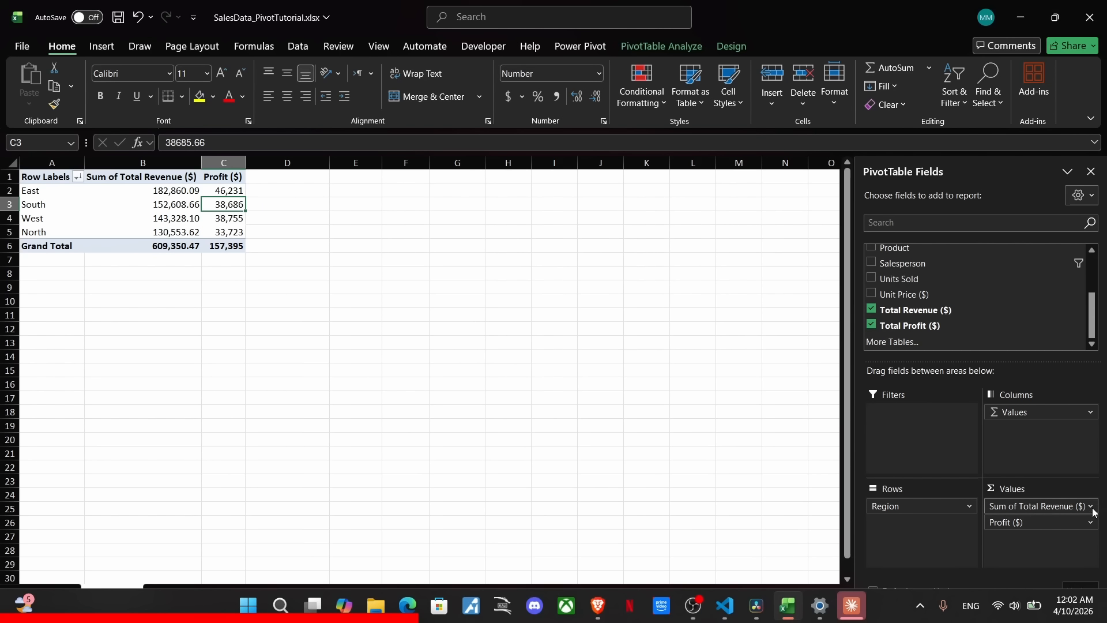
- Set the custom name of the total revenue value field to Revenue ($)
left_click(1090, 506)
left_click(1074, 491)
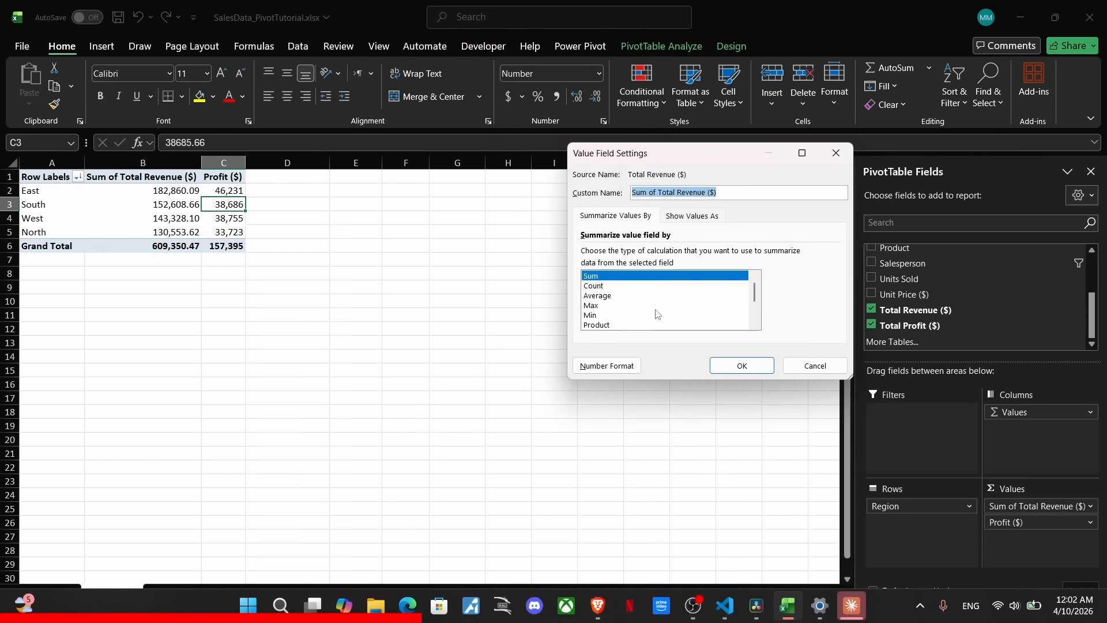
left_click(682, 190)
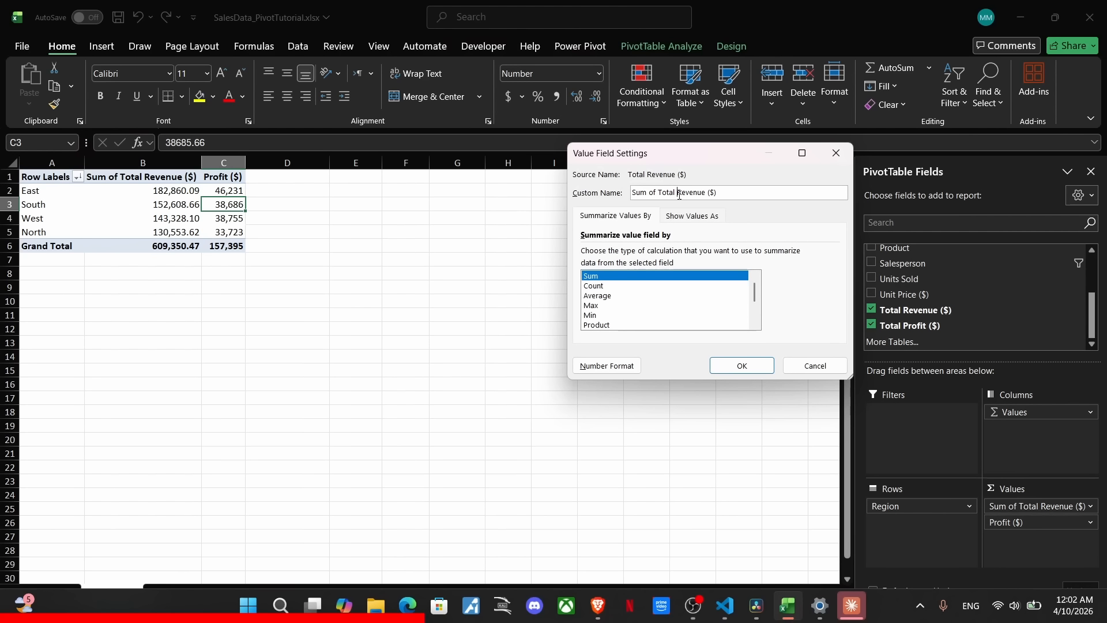
left_click_drag(679, 193, 592, 196)
key("Delete")
- Format the revenue value field as a number with 0 decimal places and apply its field settings
left_click(612, 362)
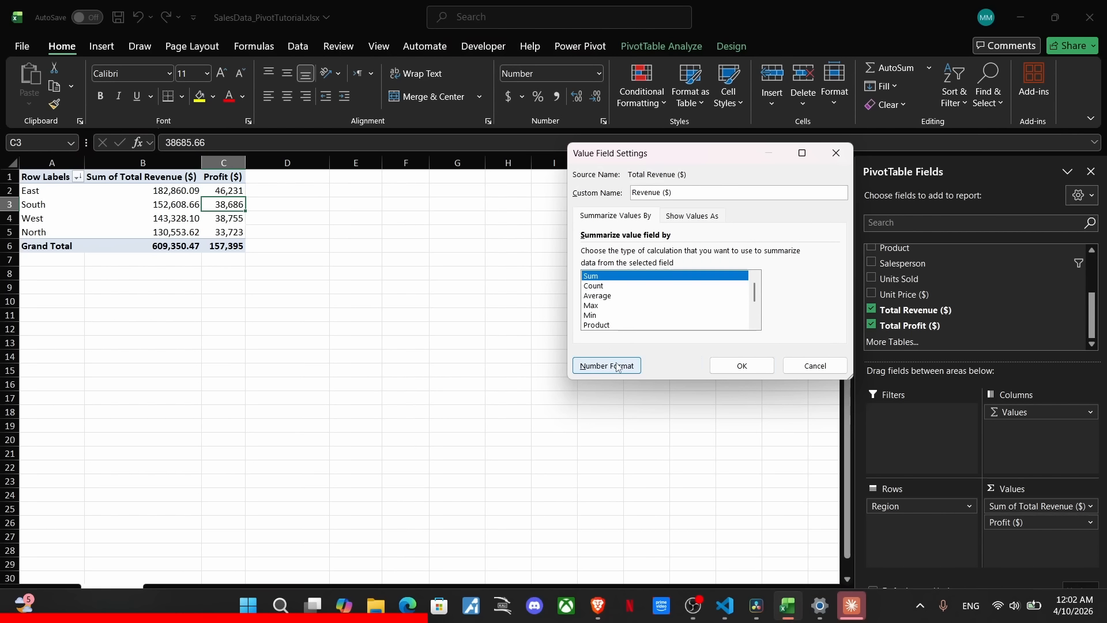
left_click(742, 186)
left_click(742, 186)
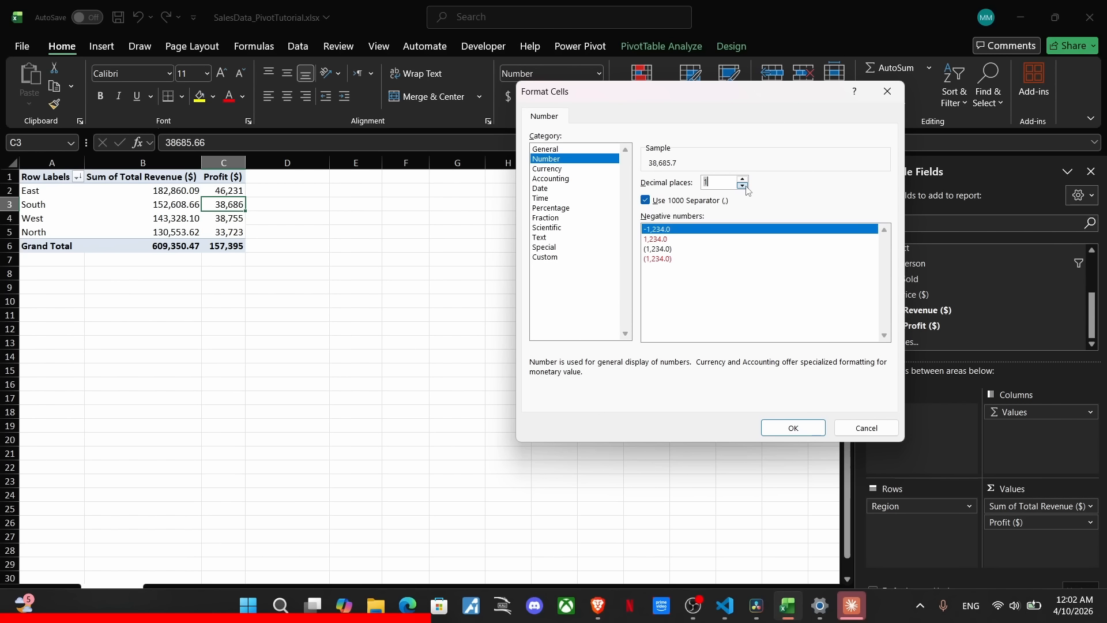
left_click(793, 427)
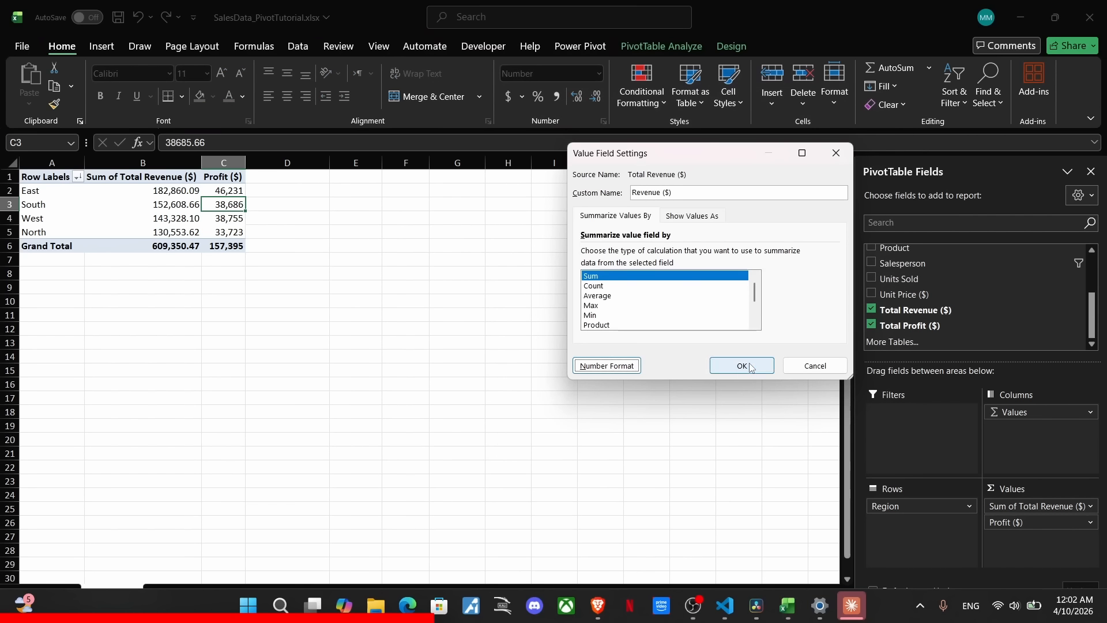
left_click(715, 364)
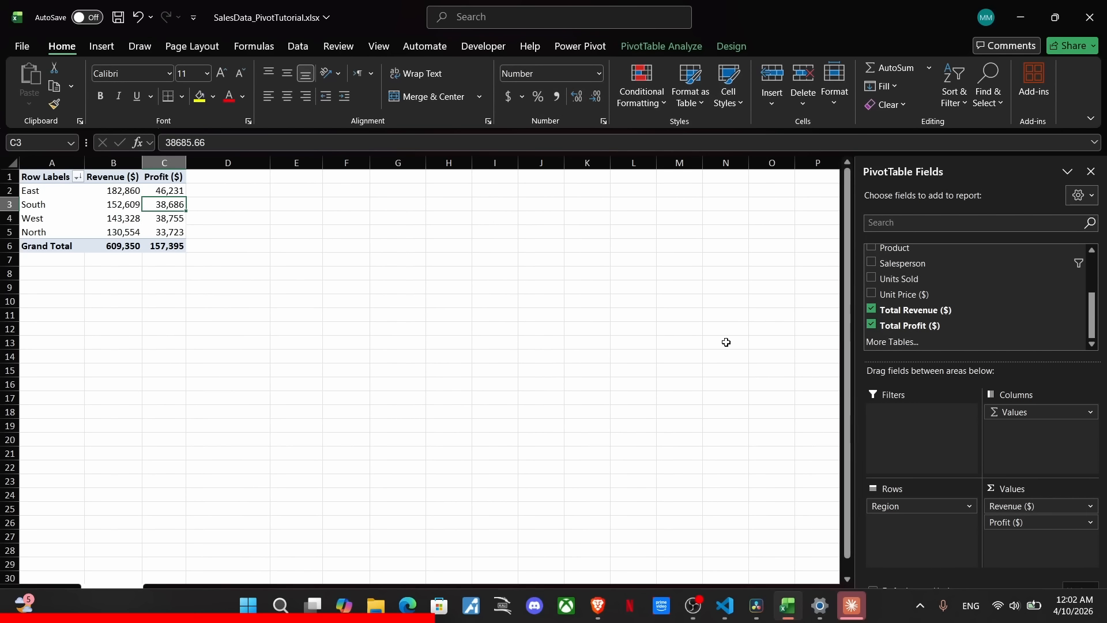
left_click(110, 203)
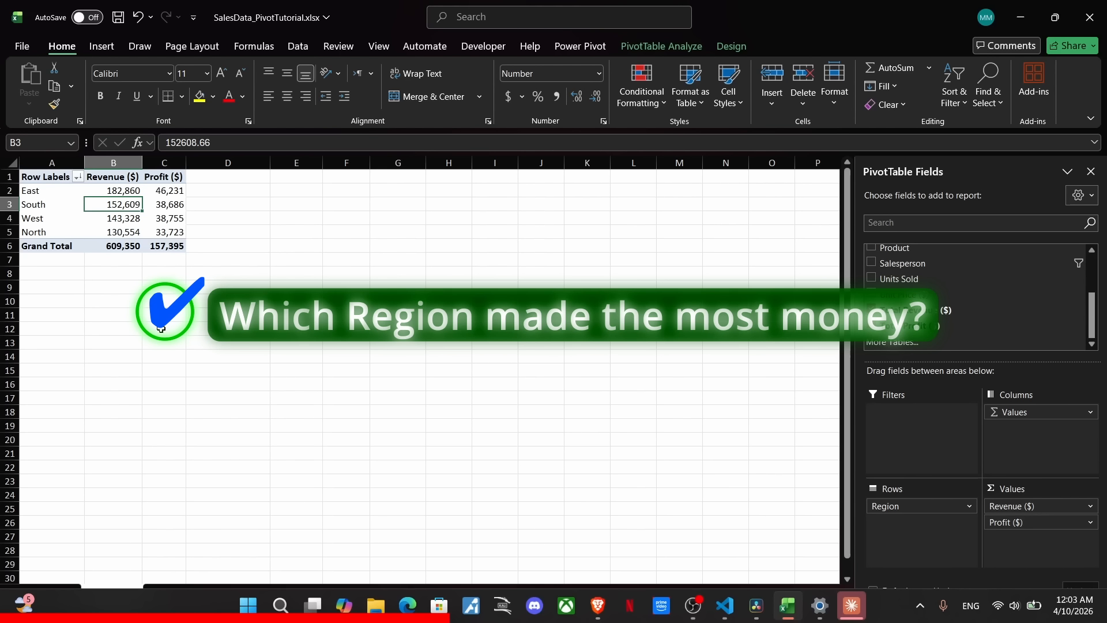
left_click(113, 190)
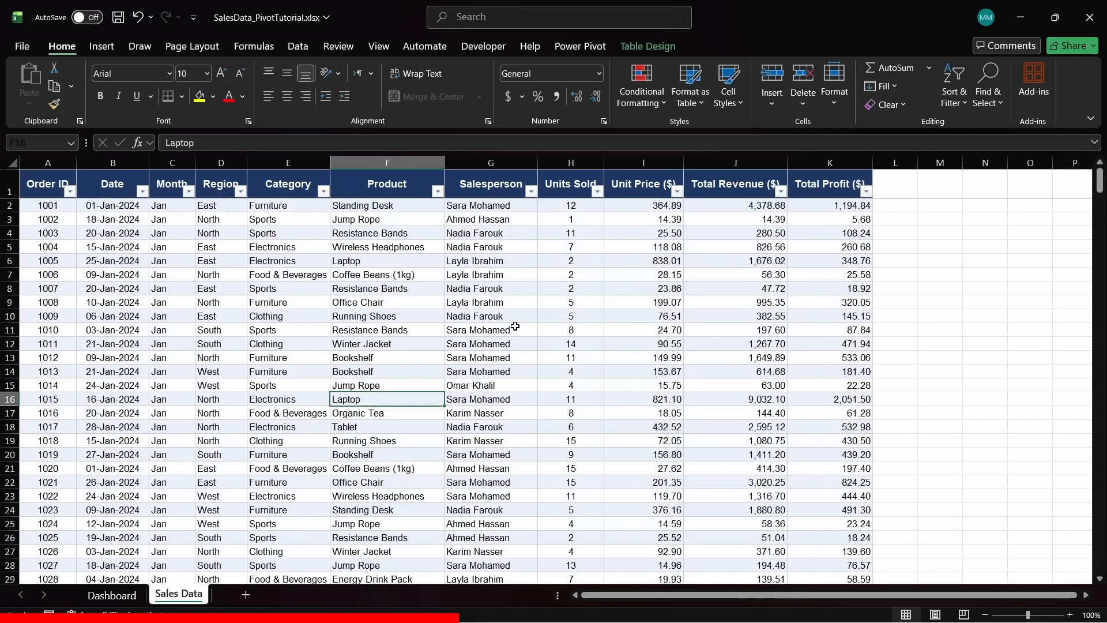
- Create a second PivotTable from Table6 on the existing Dashboard sheet at cell E1
key("alt")
key("n")
key("v")
key("t")
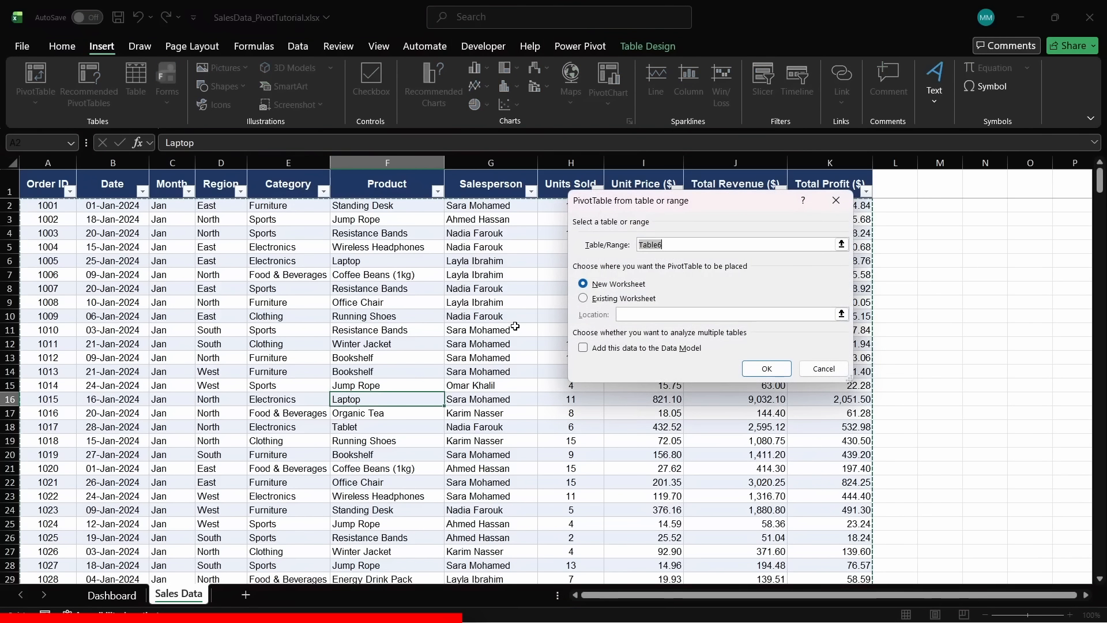
left_click(642, 300)
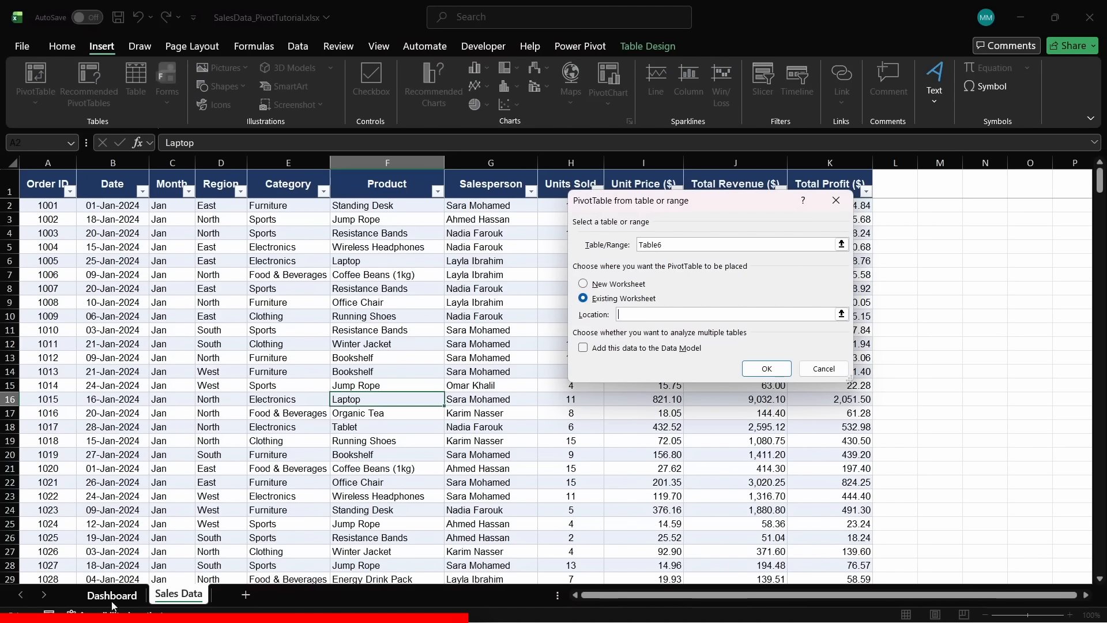
left_click(112, 594)
left_click(230, 172)
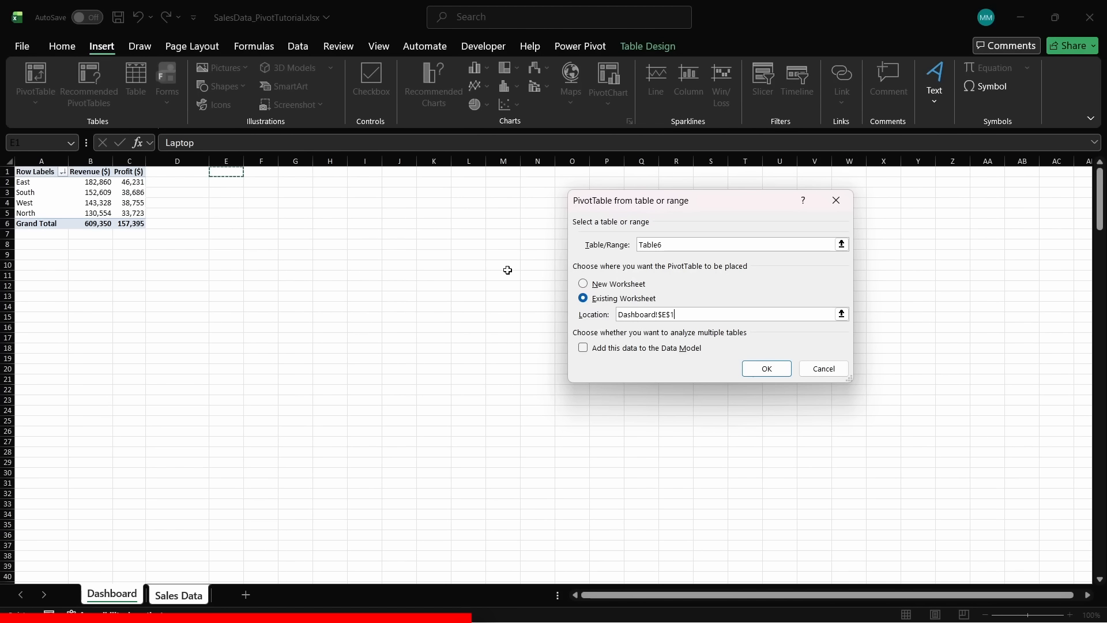
left_click(766, 369)
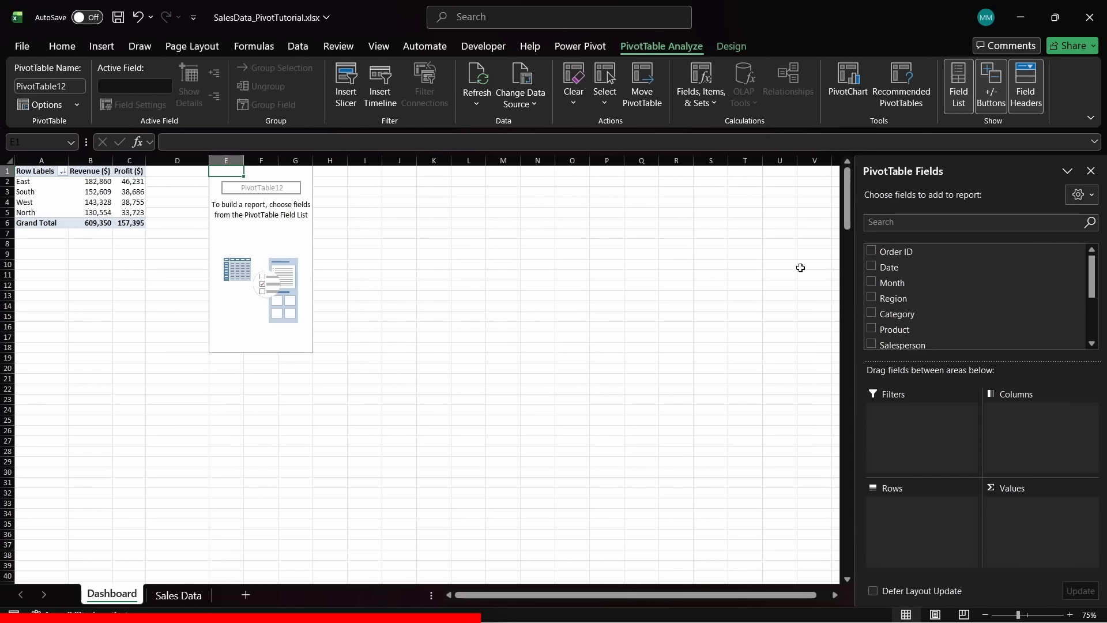
- Add the Date field to the new PivotTable's rows and check the daily entries under January
left_click_drag(890, 267, 921, 522)
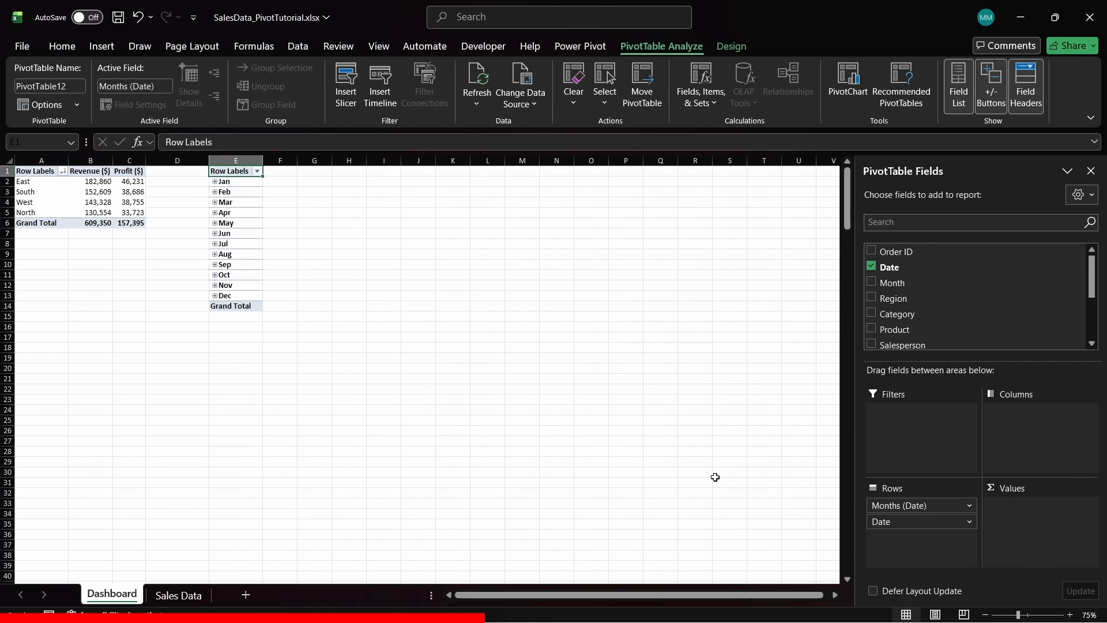
left_click(215, 182)
left_click(215, 182)
left_click(238, 222)
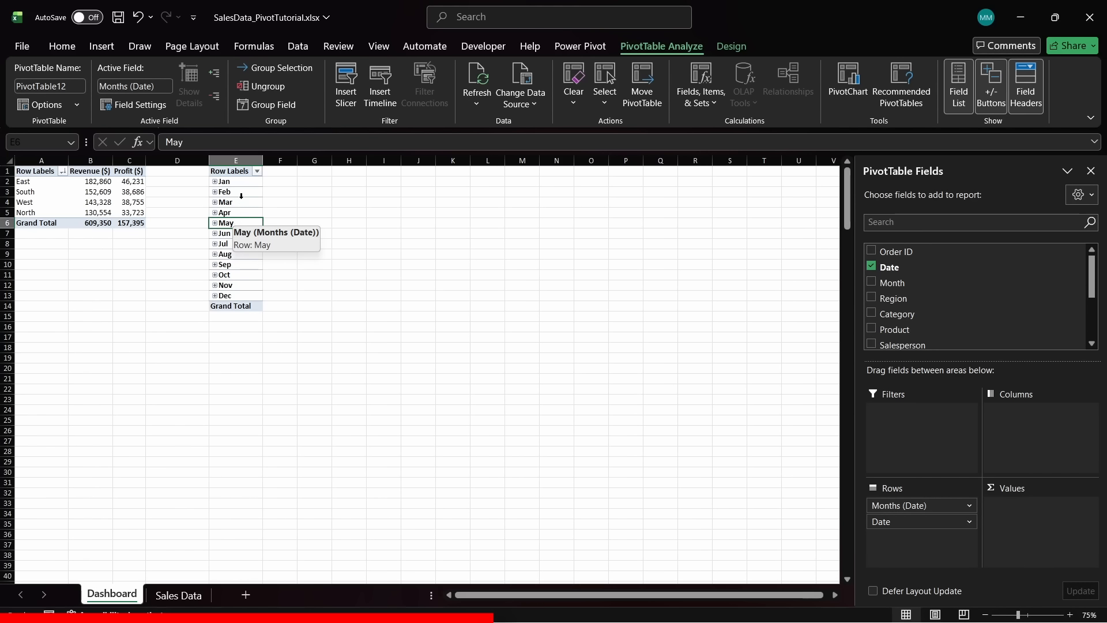
- Group the date rows of the second PivotTable by Months only and select the month labels
right_click(237, 244)
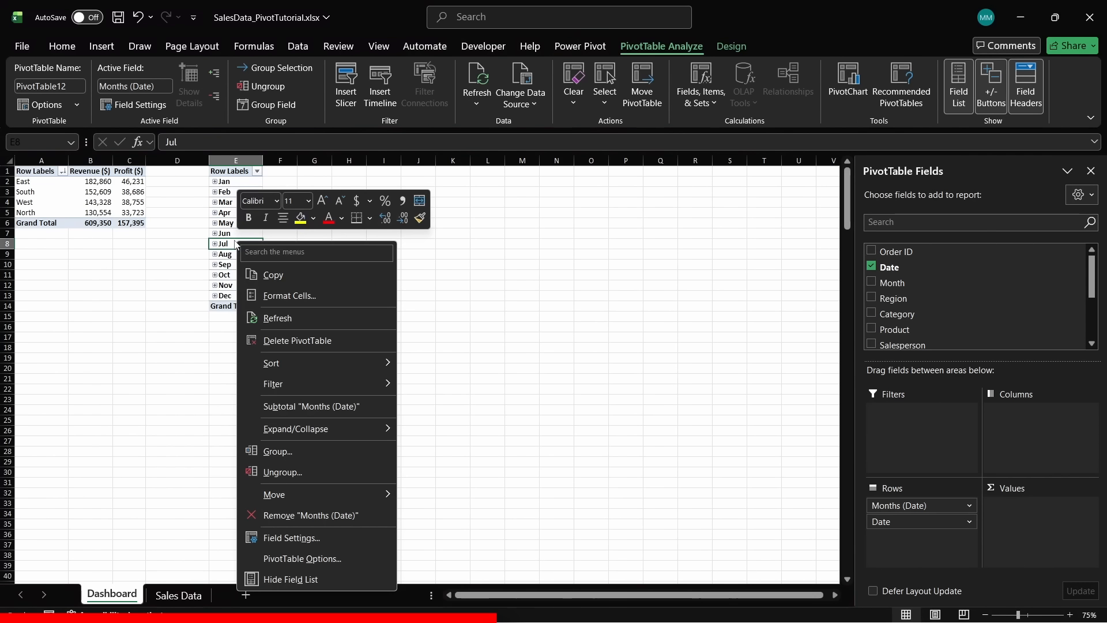
left_click(283, 453)
left_click_drag(286, 336, 590, 184)
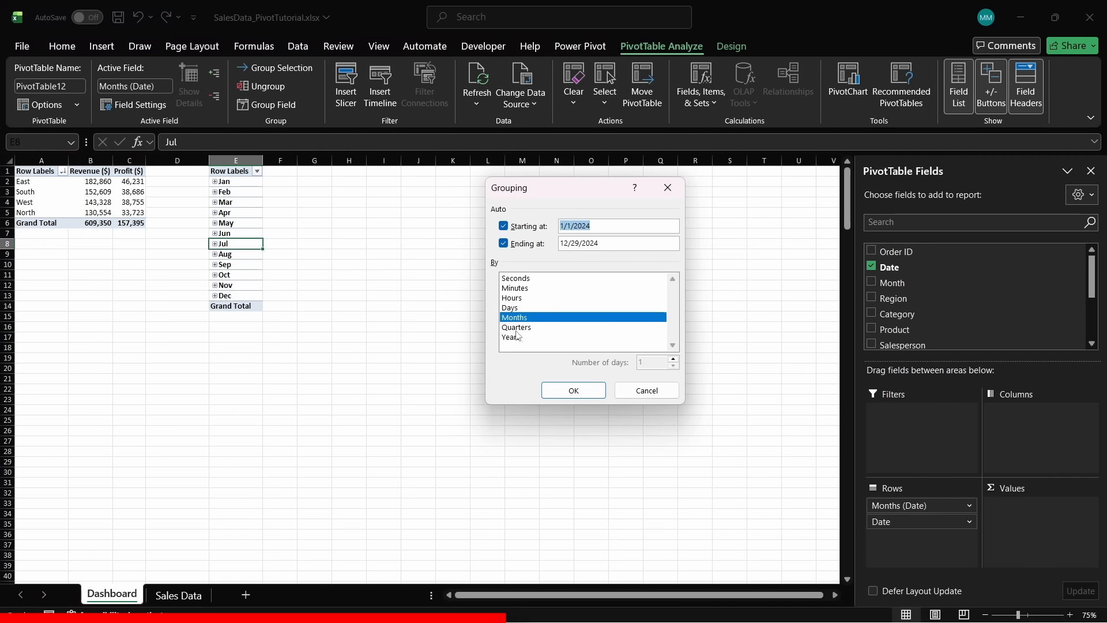
left_click(578, 392)
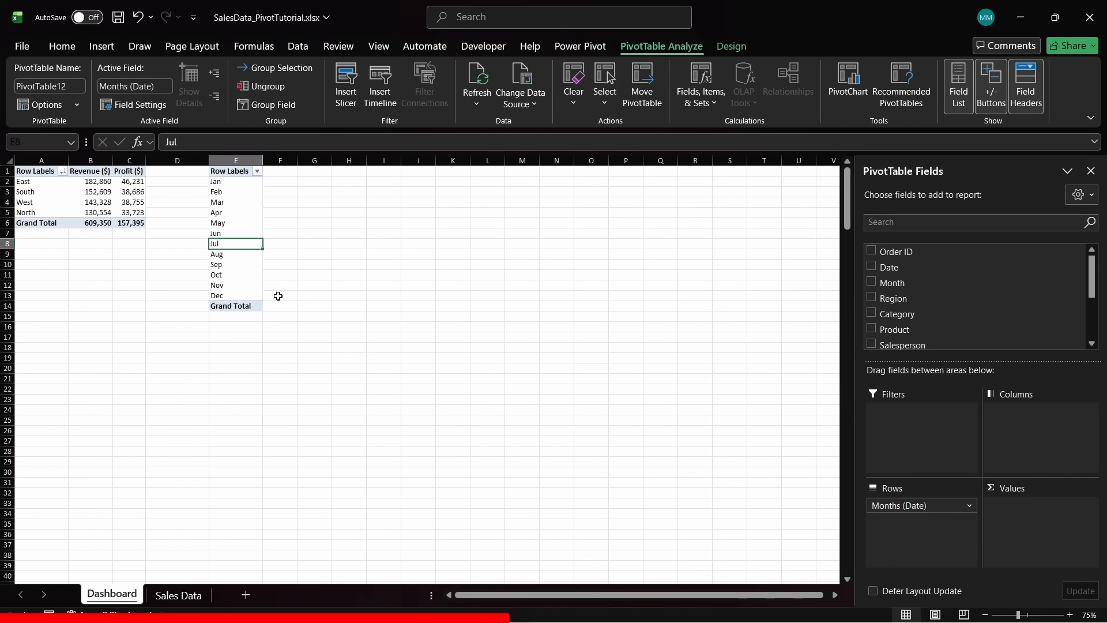
left_click_drag(237, 184, 260, 292)
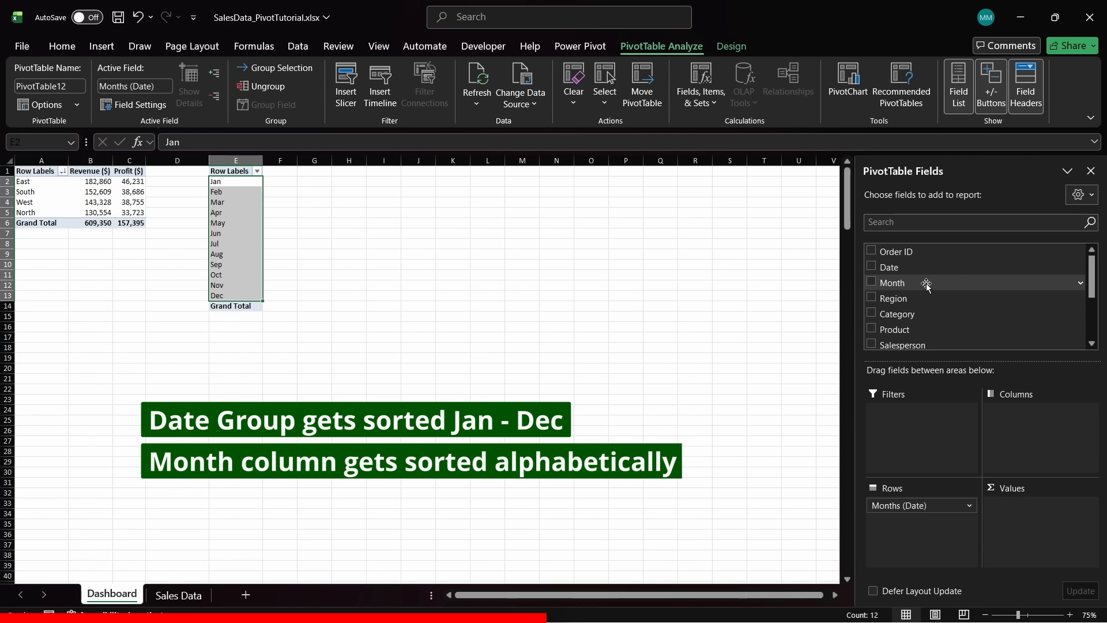
- Add Total Revenue ($) to the monthly PivotTable's values and set its custom name to Revenue ($)
scroll(923, 291, "down", 3)
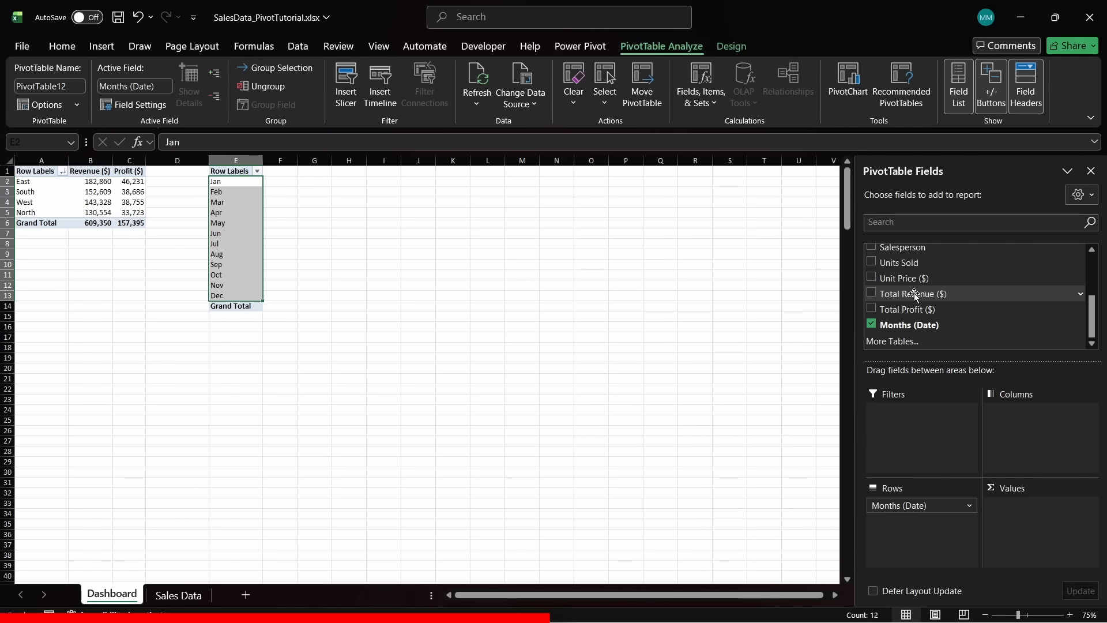
left_click_drag(916, 295, 1038, 531)
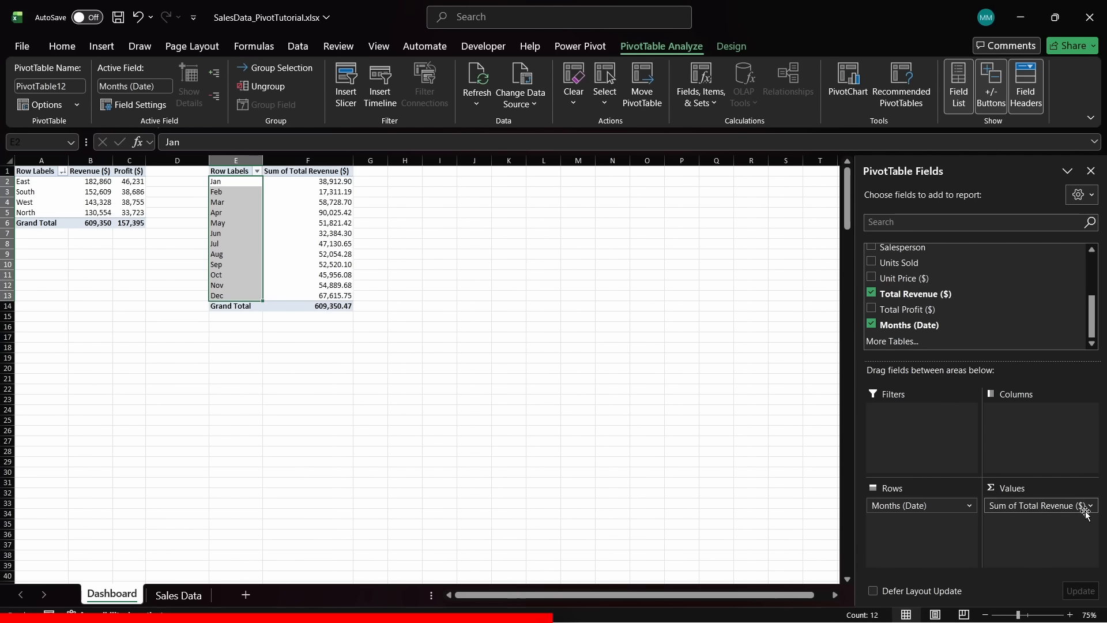
left_click(1091, 505)
left_click(1029, 490)
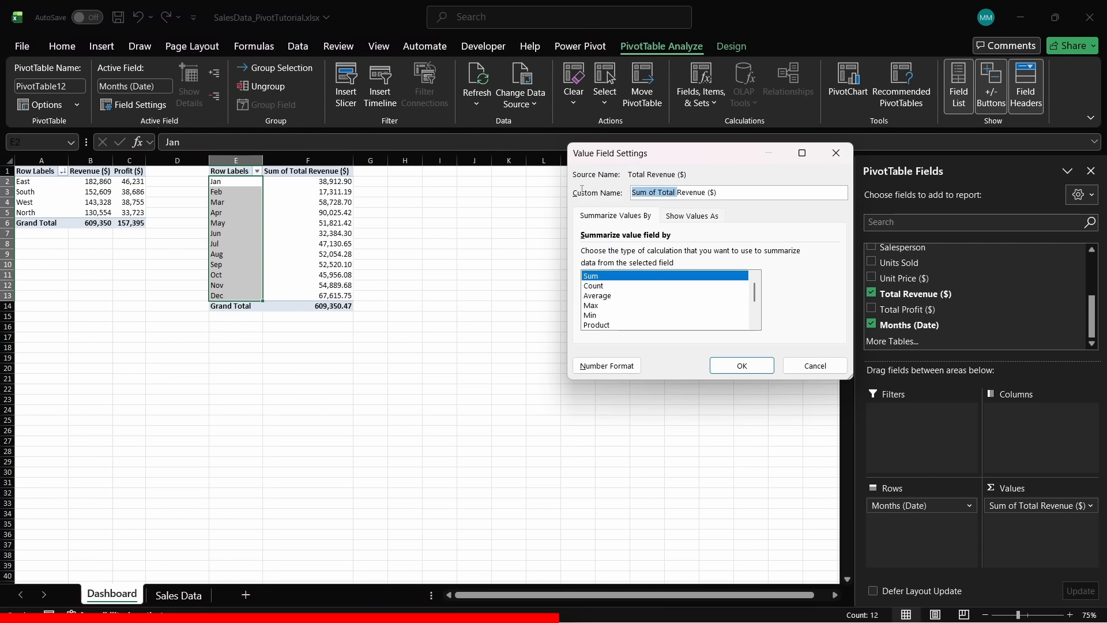
type("Revenue ($)")
- Format the monthly revenue value field with 0 decimal places and apply its field settings
left_click(627, 367)
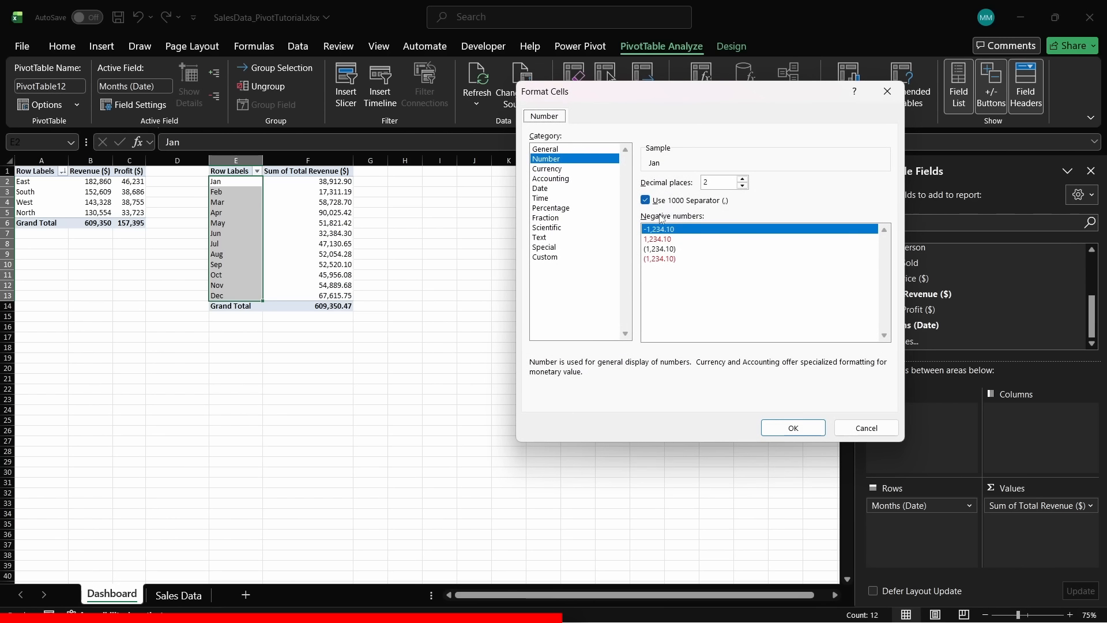
left_click(742, 185)
left_click(742, 185)
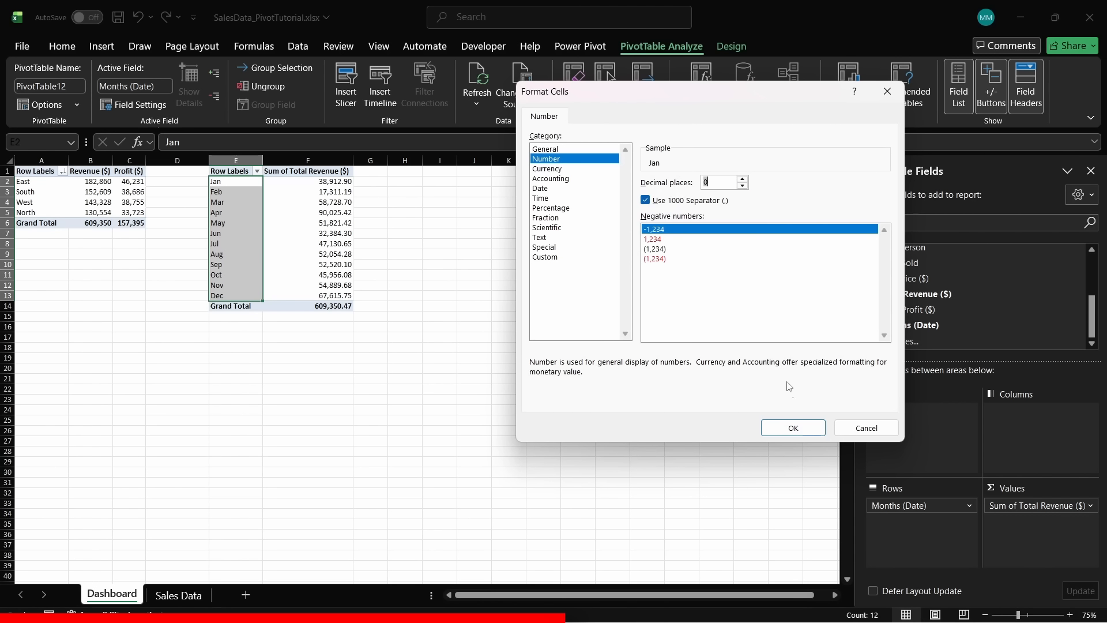
left_click(794, 428)
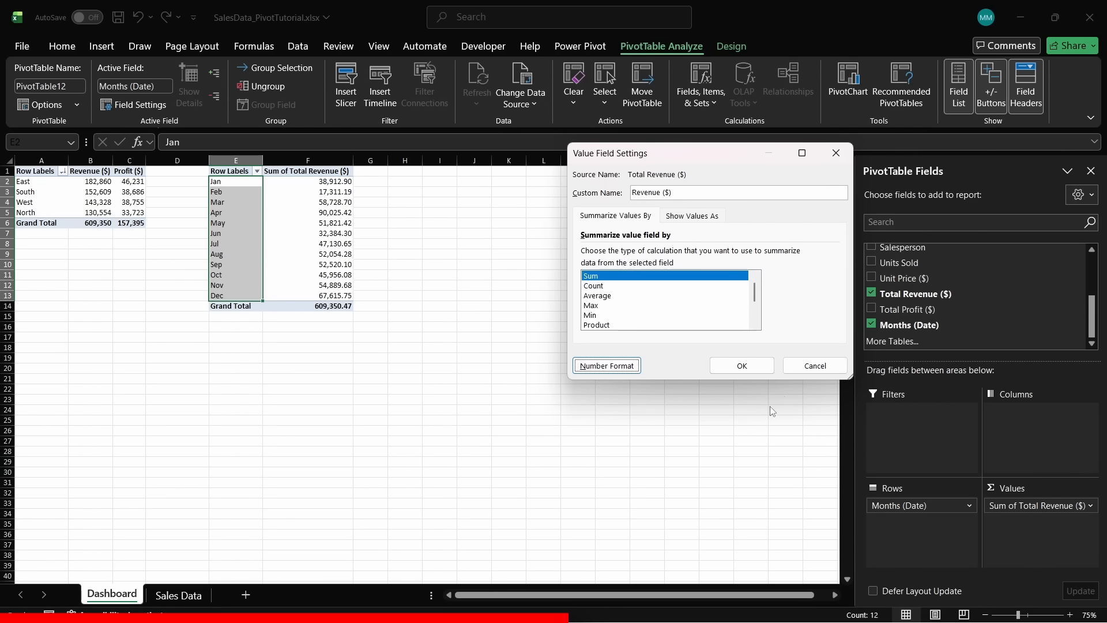
left_click(744, 367)
left_click(297, 233)
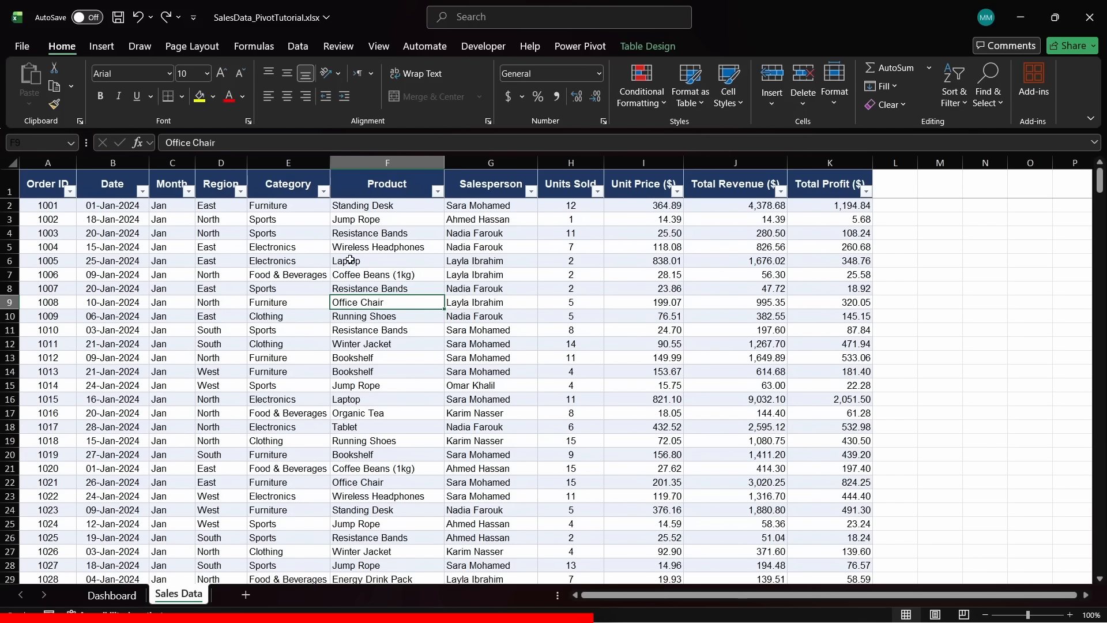
- Create a third PivotTable from Table6 on the existing Dashboard sheet at cell H1
left_click(102, 46)
left_click(36, 95)
left_click(74, 124)
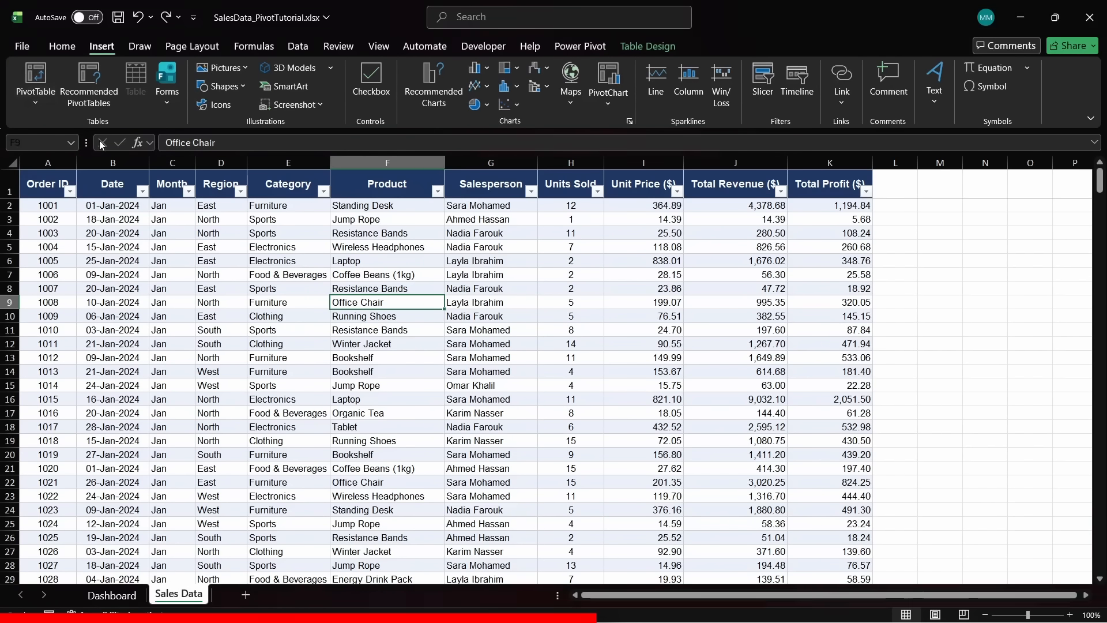
left_click(111, 595)
left_click(359, 171)
left_click(749, 369)
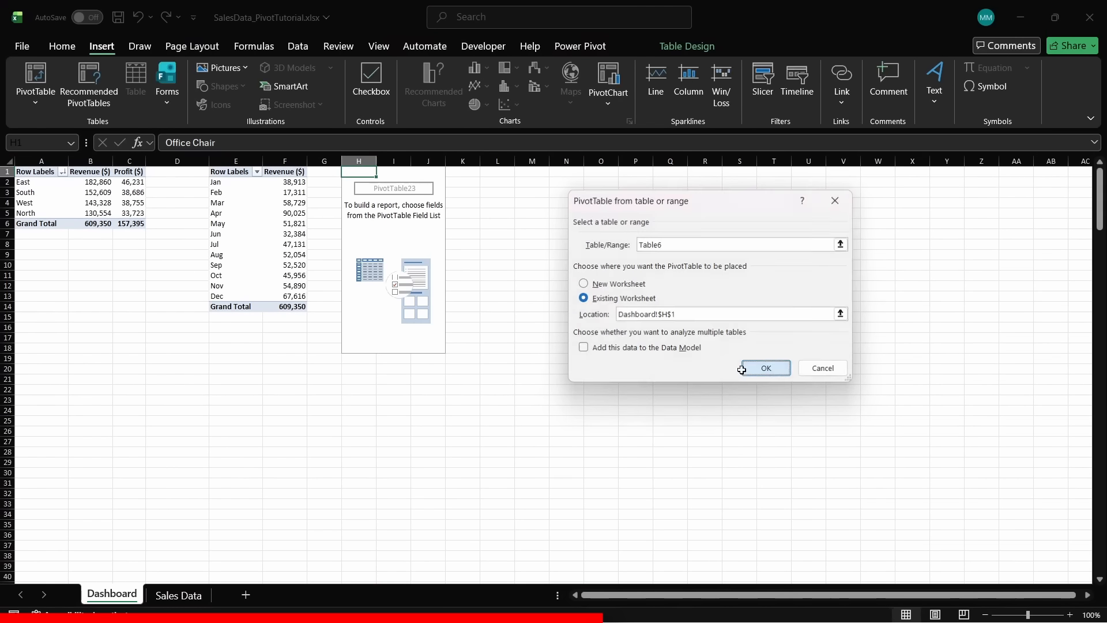
- Add Salesperson to the new PivotTable's rows and Total Revenue ($) to its values
scroll(926, 343, "down", 2)
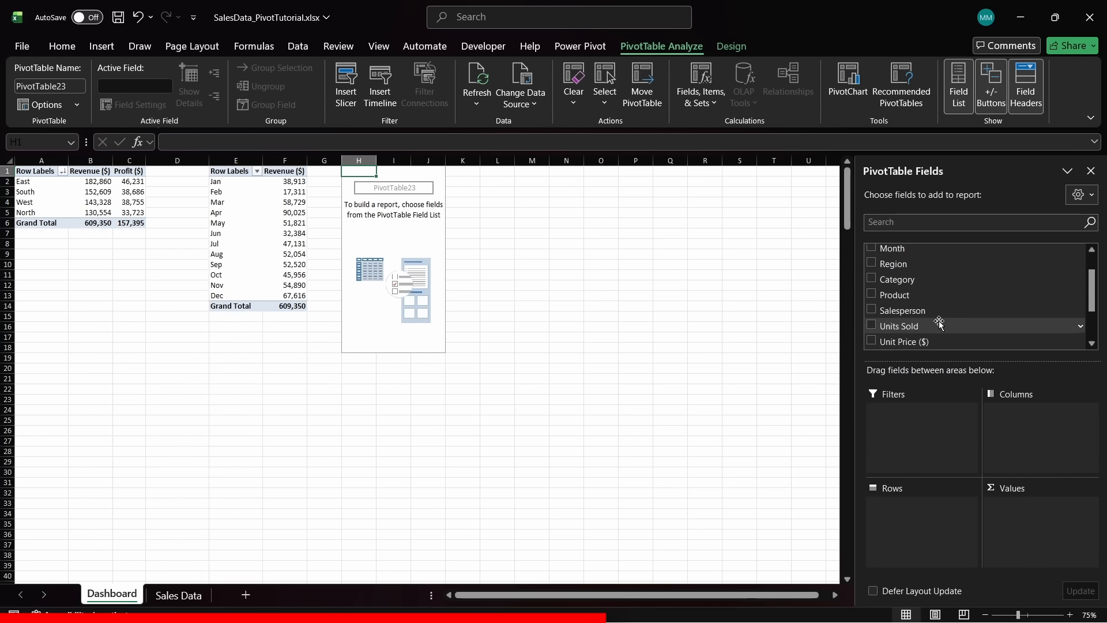
left_click_drag(929, 312, 935, 519)
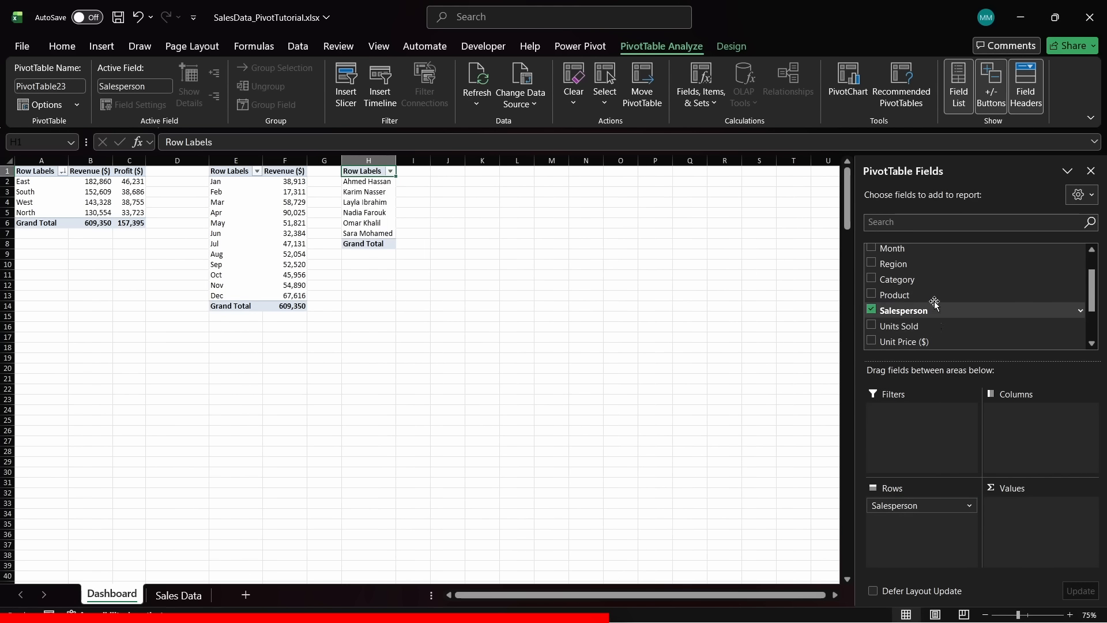
scroll(952, 312, "down", 3)
left_click_drag(922, 293, 1064, 537)
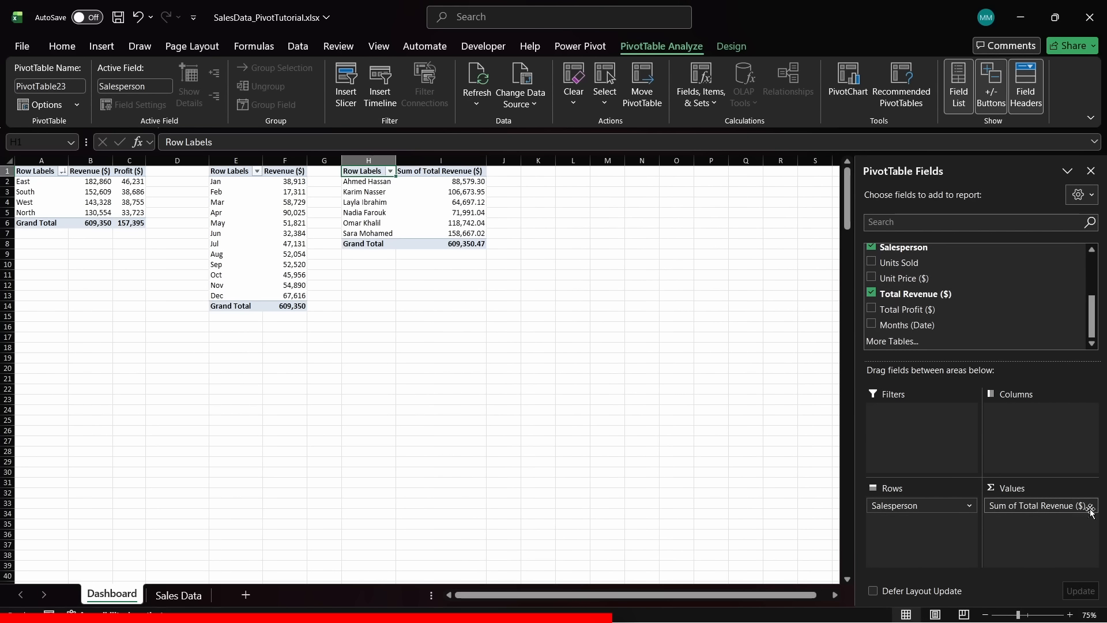
- Sort the salesperson PivotTable by total revenue from largest to smallest
right_click(473, 203)
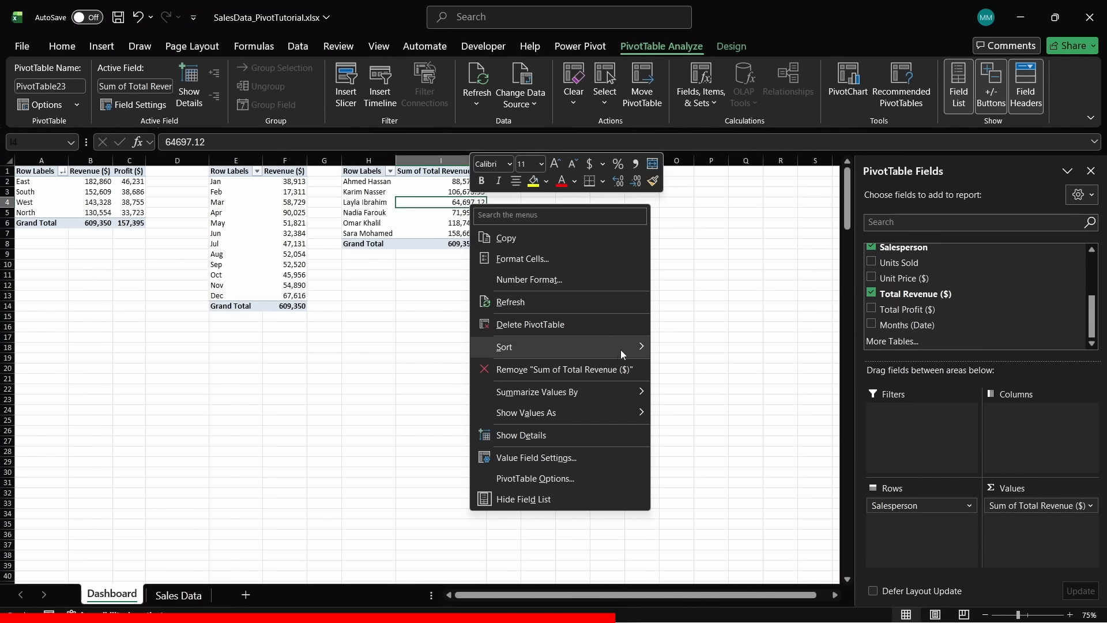
mouse_move(633, 352)
left_click(705, 368)
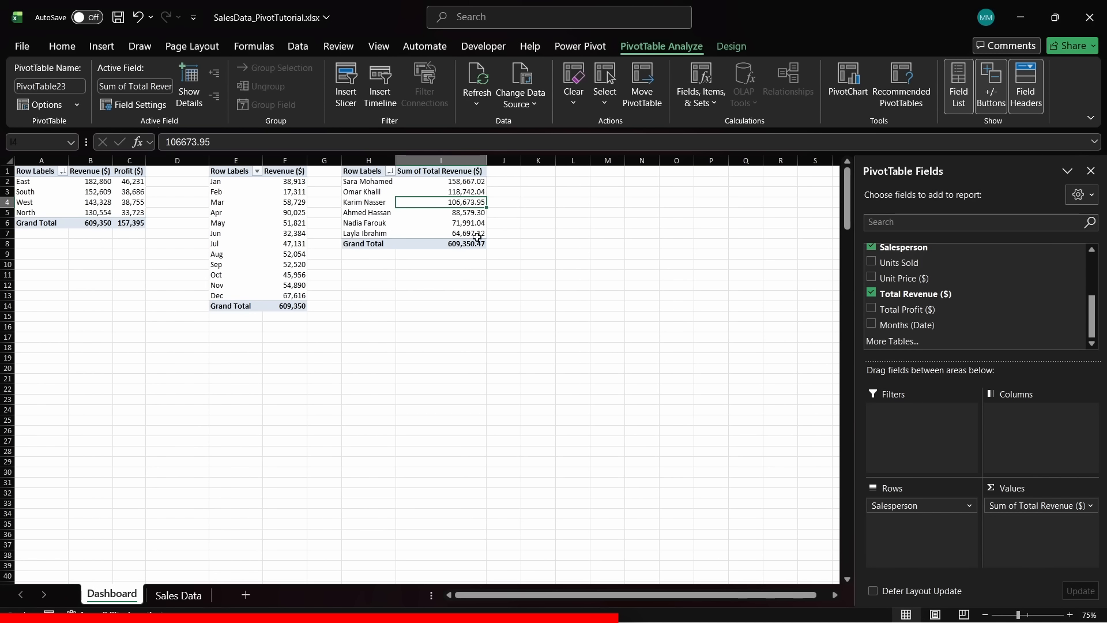
- Set the custom name of the salesperson PivotTable's total revenue value field to Revenue ($)
left_click(1090, 505)
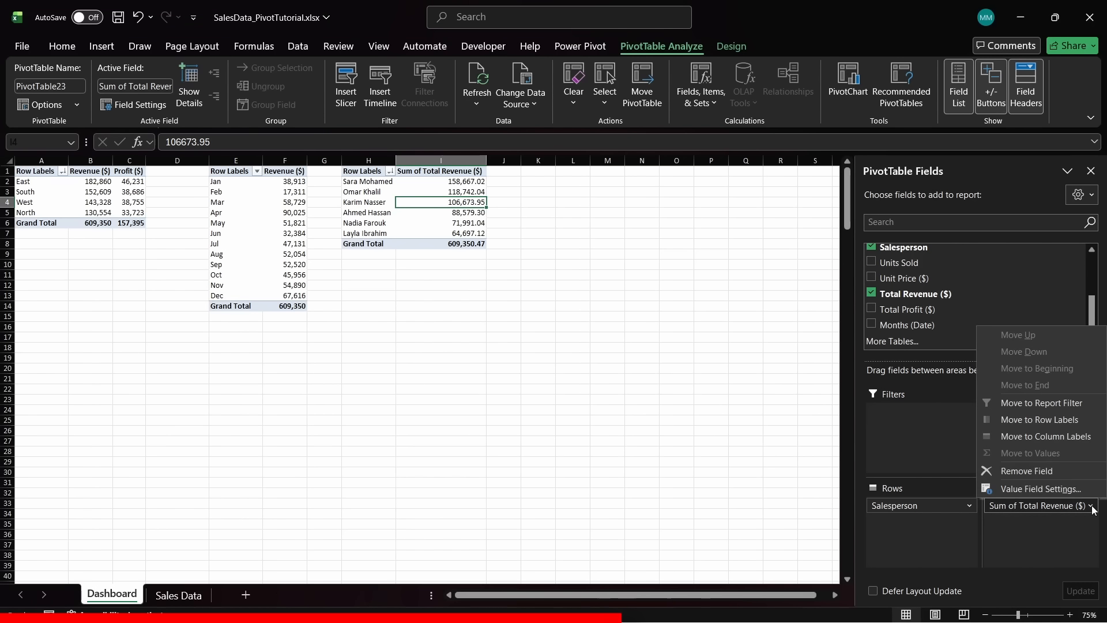
left_click(1062, 490)
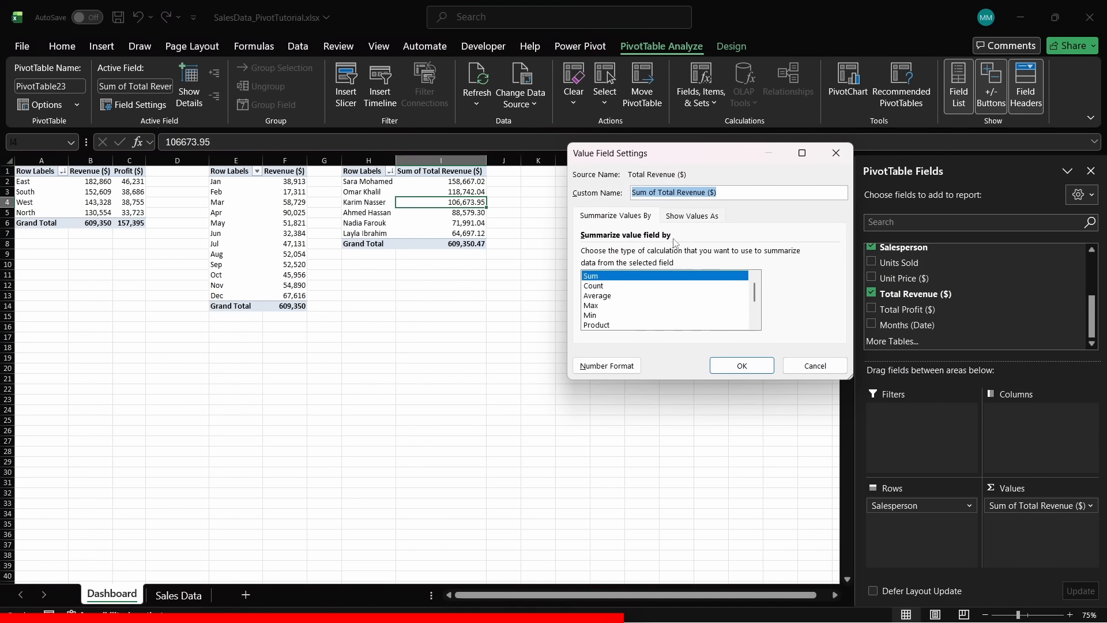
left_click(683, 191)
left_click_drag(678, 192, 607, 200)
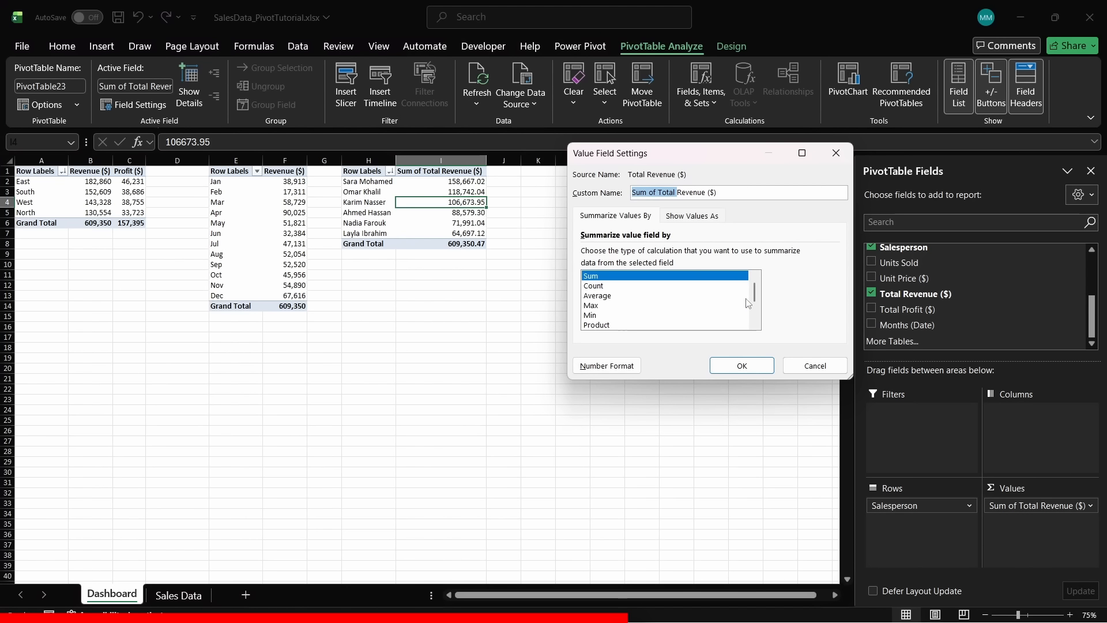
key("BackSpace")
- Format the salesperson revenue with 0 decimal places, apply the settings, and add Units Sold to the PivotTable's values
left_click(606, 365)
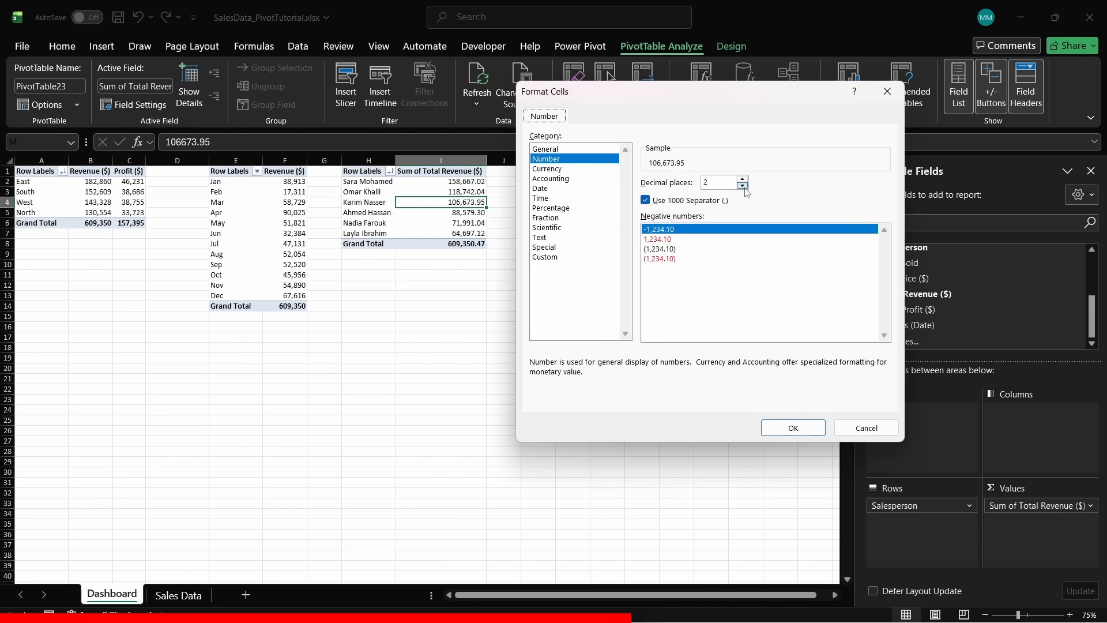
left_click(793, 427)
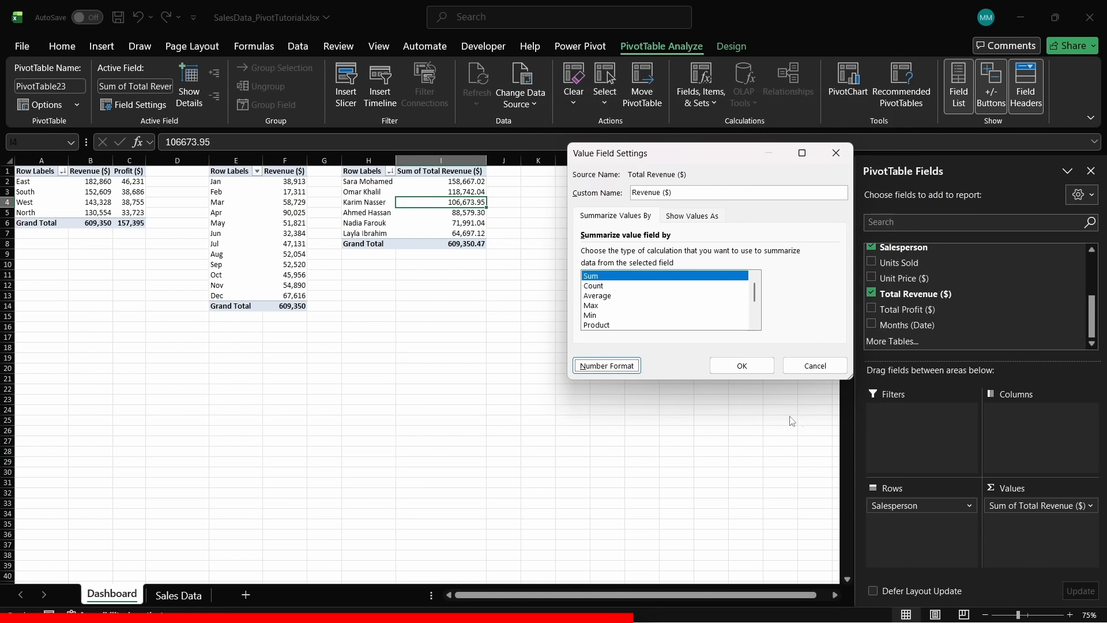
left_click(741, 366)
left_click(429, 223)
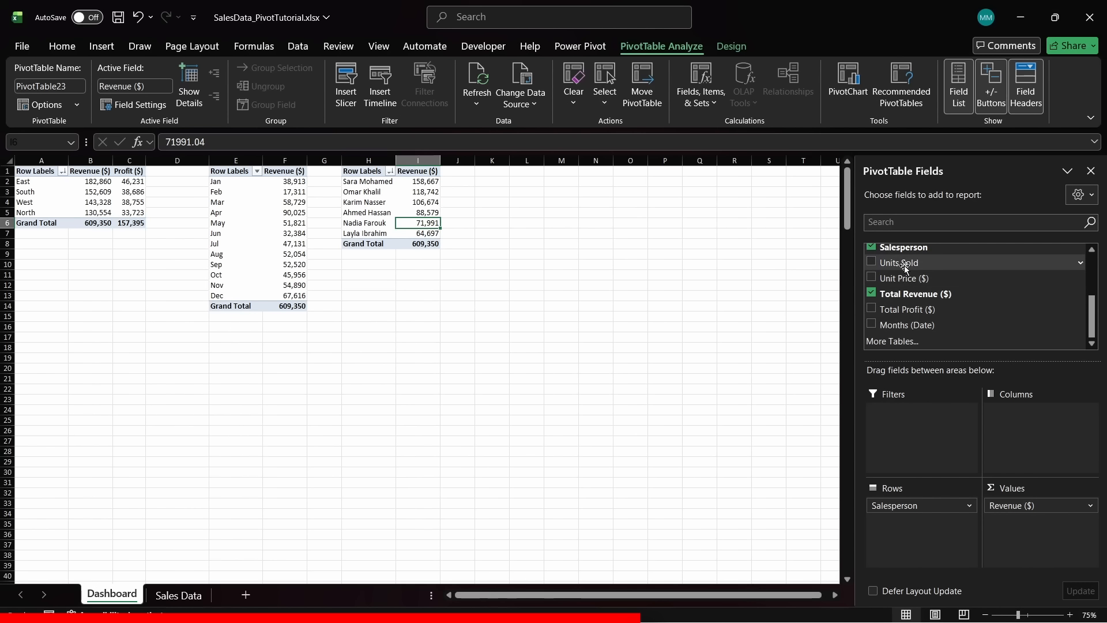
left_click_drag(902, 267, 1042, 535)
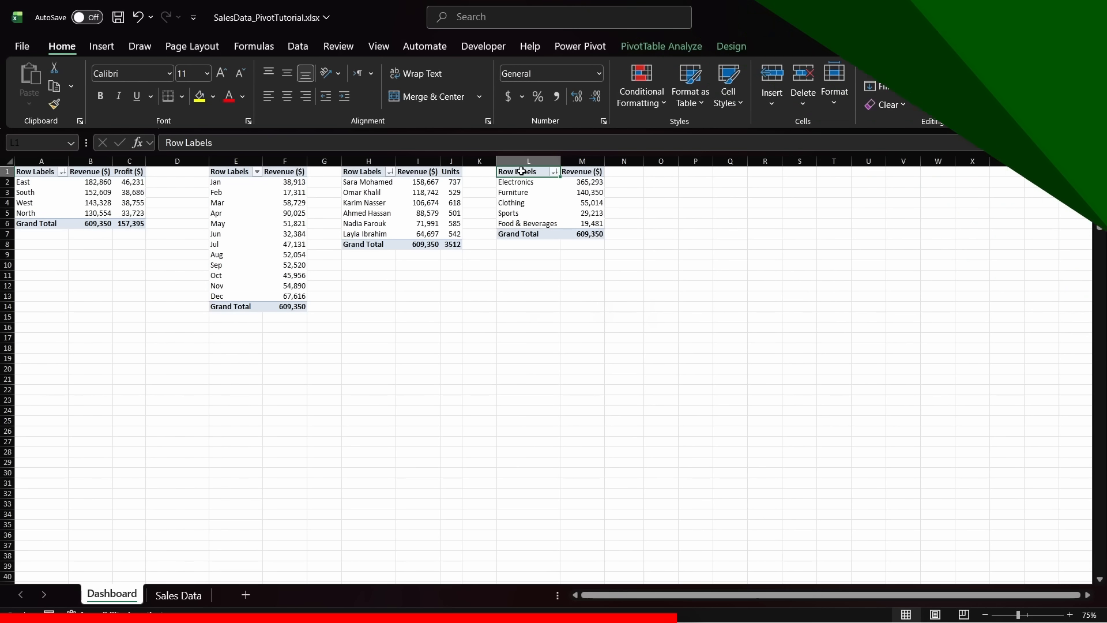
- Review the revenue PivotTable by product category and open the Sales Data sheet
left_click_drag(521, 172, 591, 233)
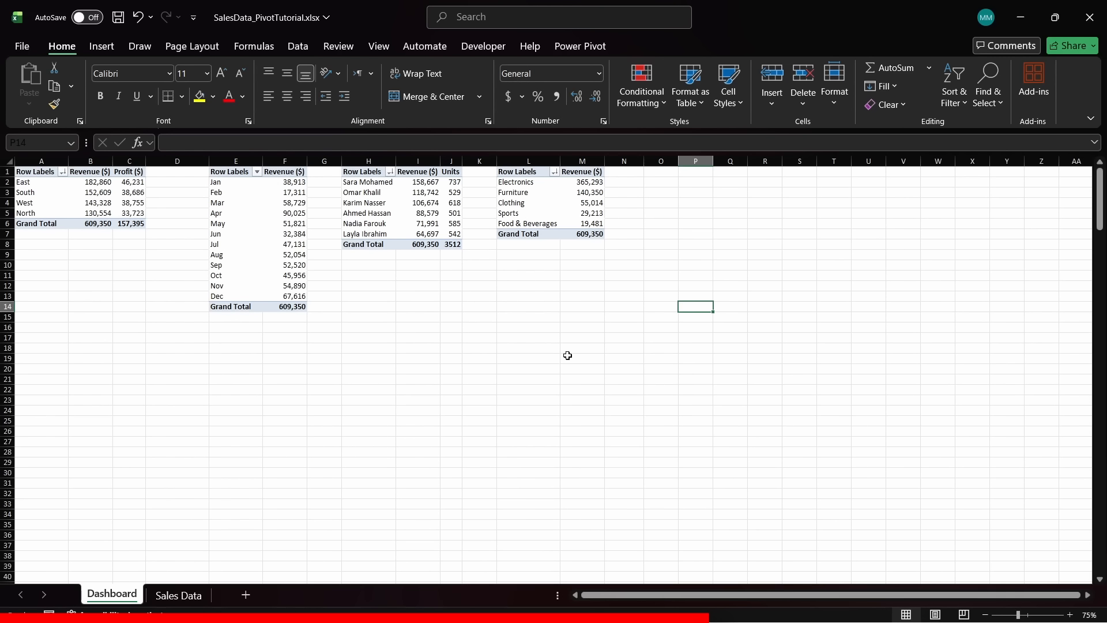
left_click(179, 594)
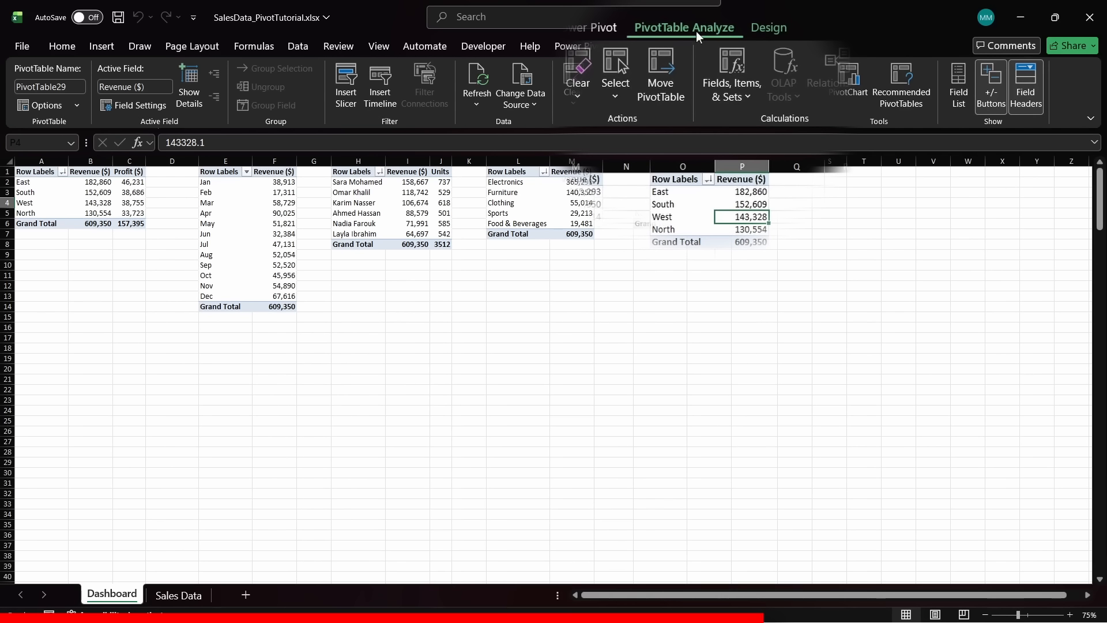
- Start a calculated field named Expense for the region PivotTable at column O and clear its default formula value
left_click(748, 97)
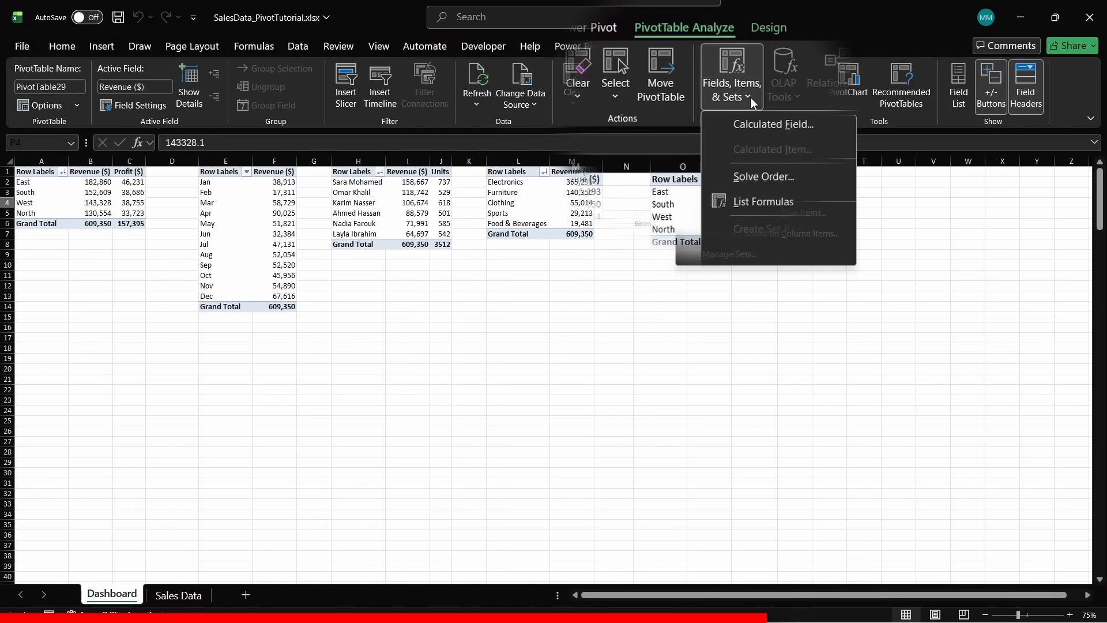
left_click(801, 124)
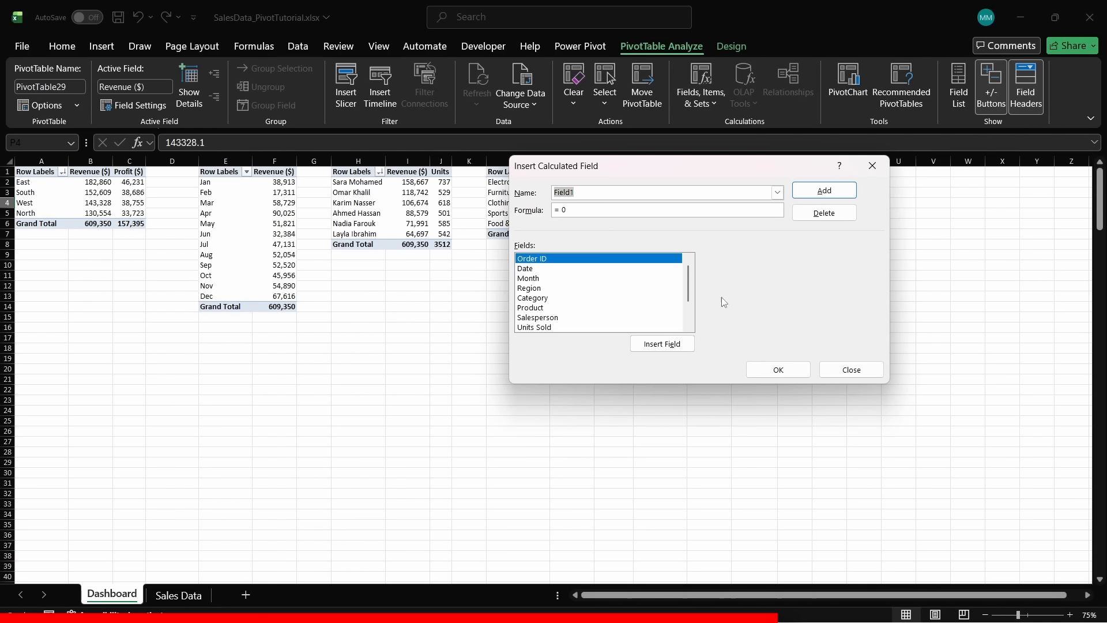
left_click(776, 194)
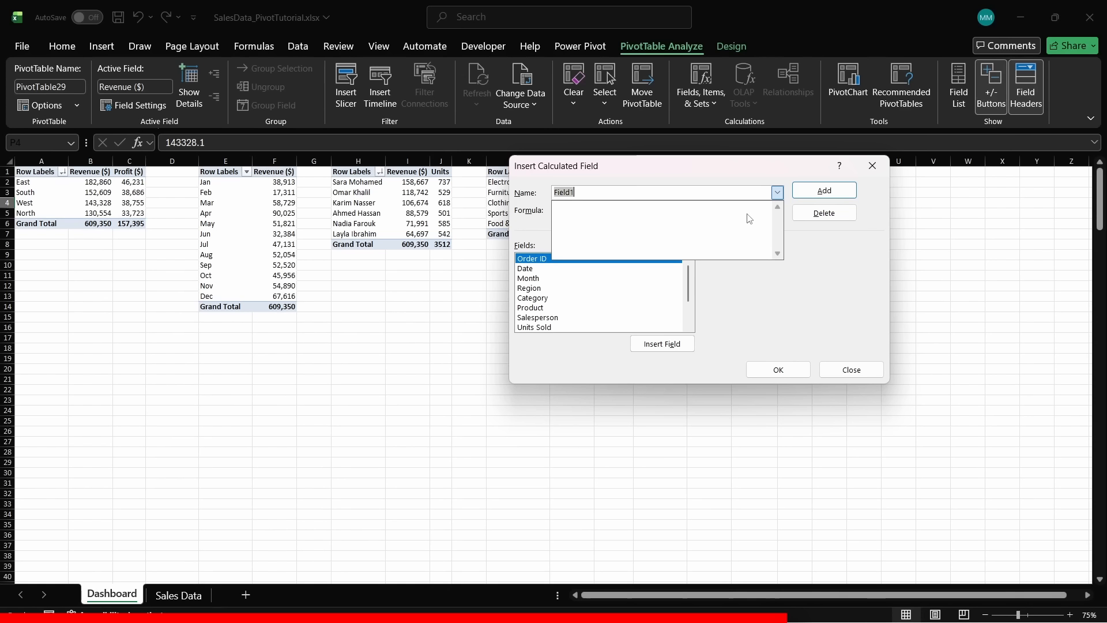
left_click(613, 193)
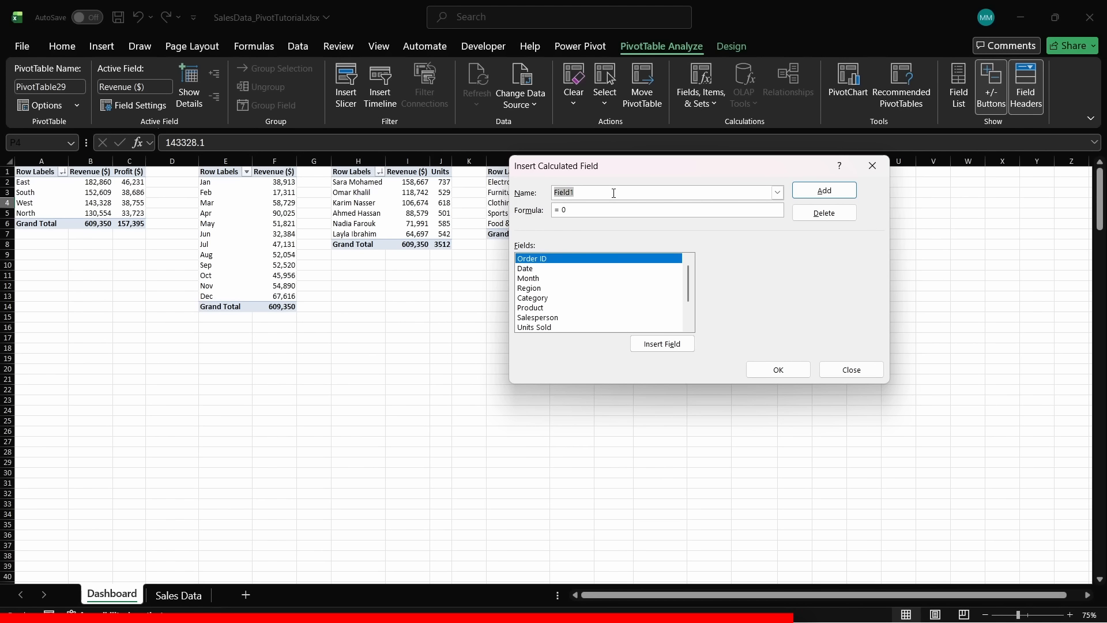
type("E")
key("BackSpace")
- Set the Expense formula to 'Total Revenue ($)' - 'Total Profit ($)'
scroll(566, 311, "down", 2)
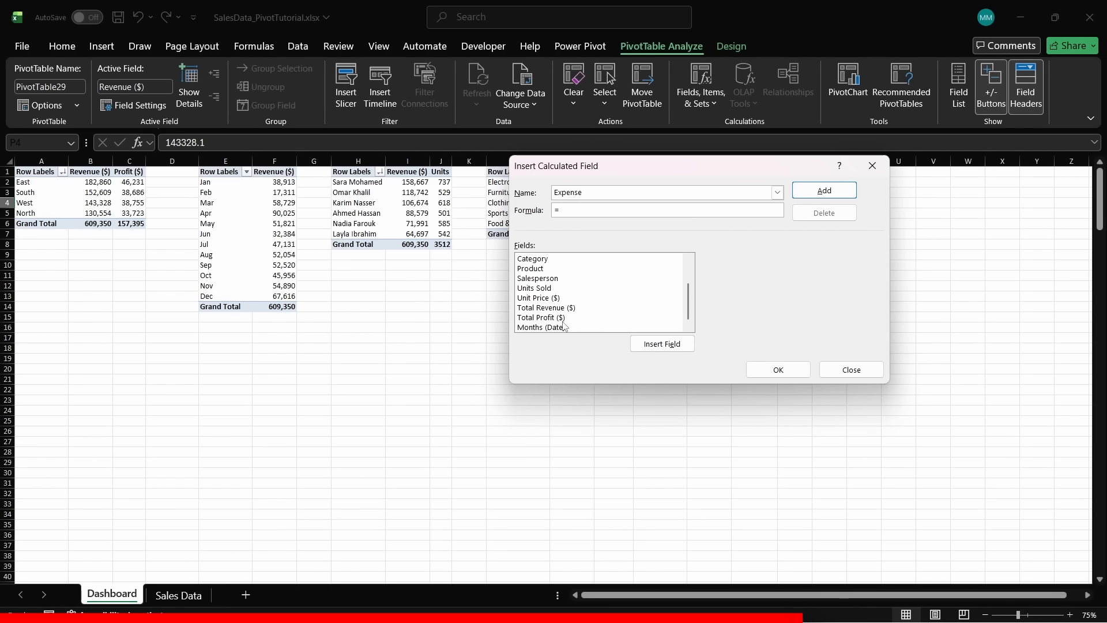
left_click(566, 309)
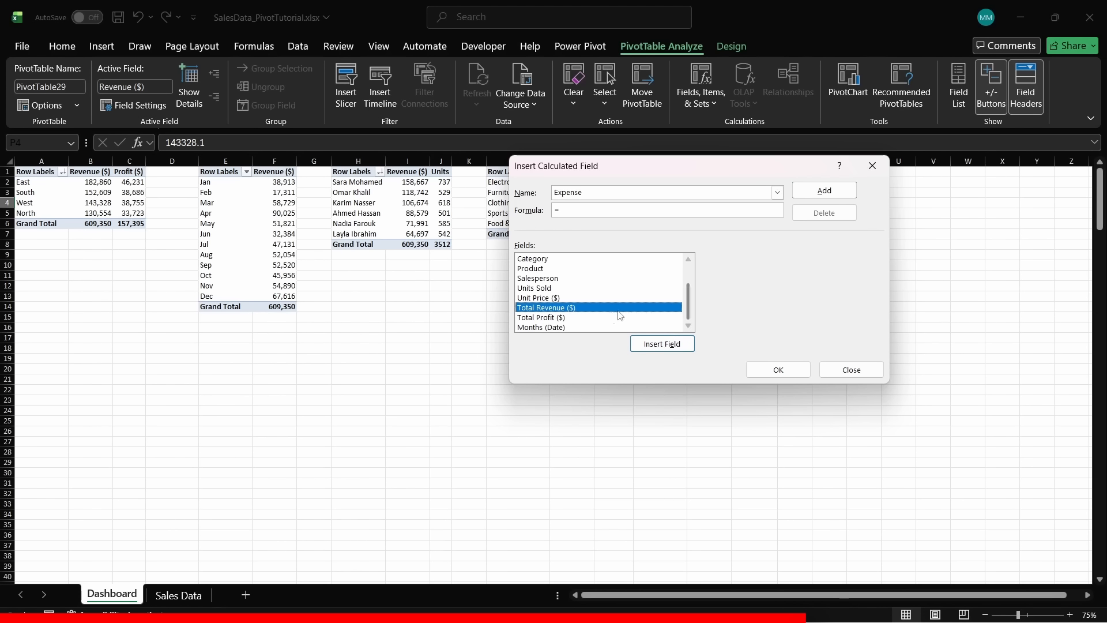
double_click(570, 309)
type("-")
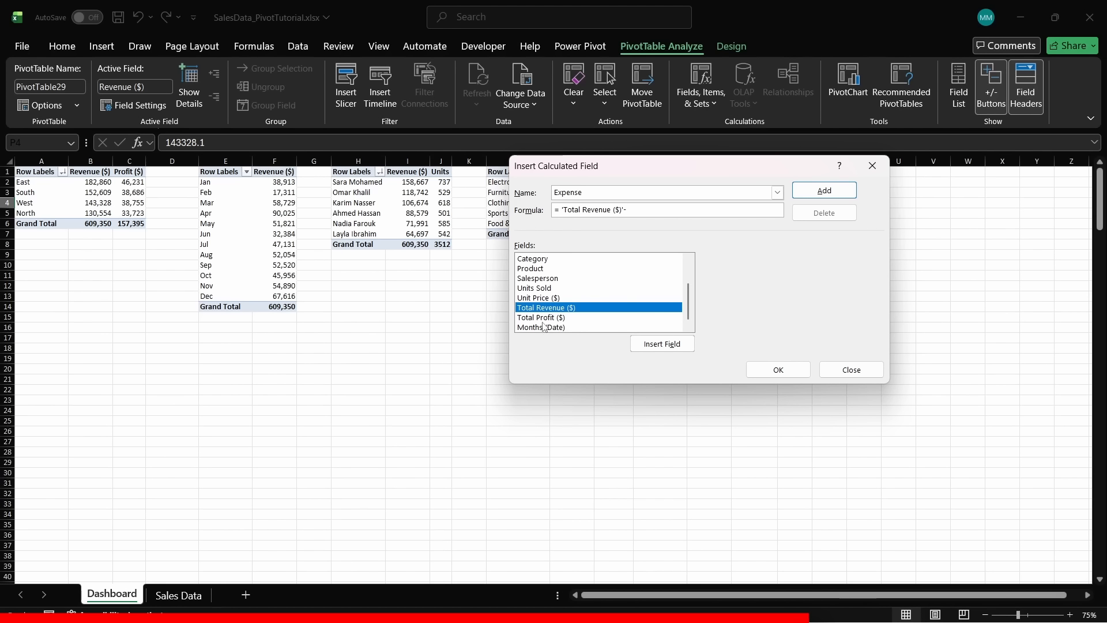
double_click(545, 318)
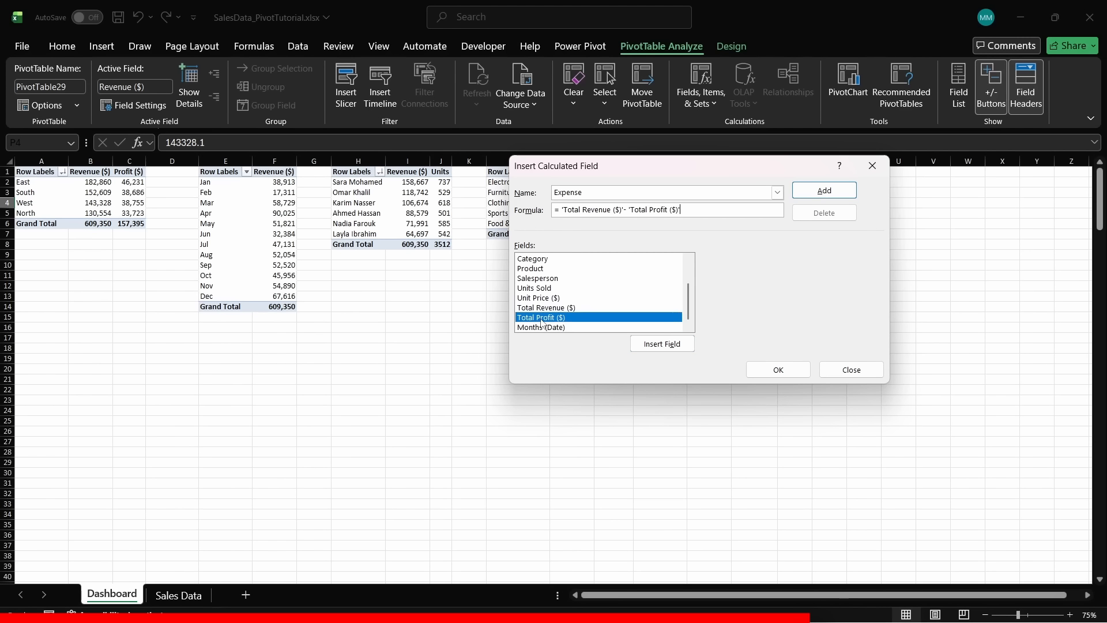
- Add the Expense calculated field to the region PivotTable at column O, apply it, and review the resulting Expense column
left_click(821, 191)
left_click(777, 370)
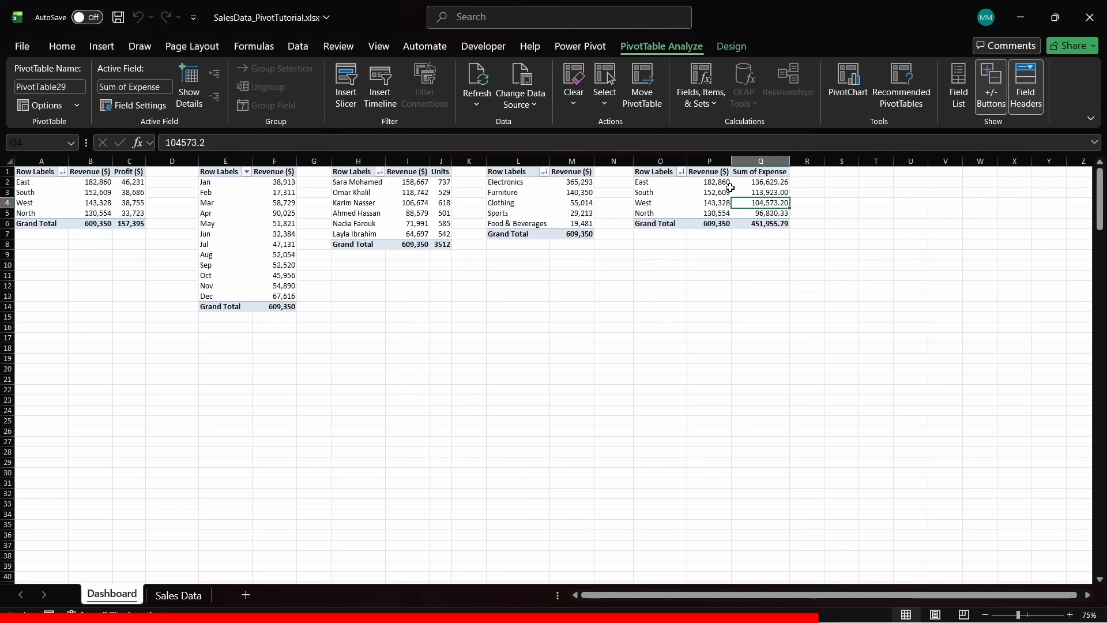
left_click(766, 190)
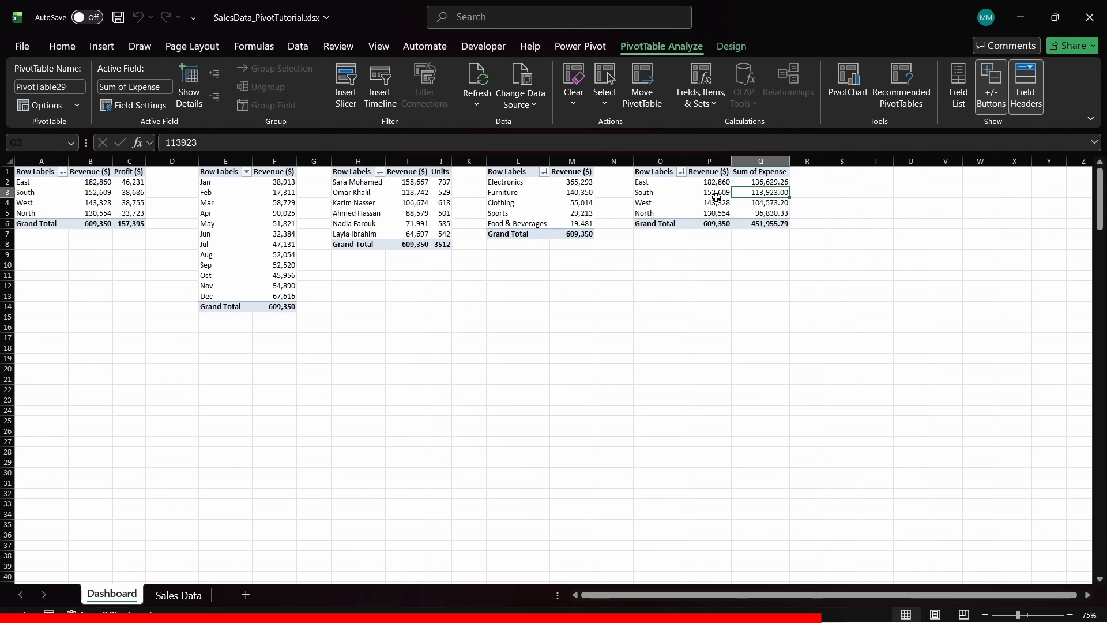
mouse_move(716, 197)
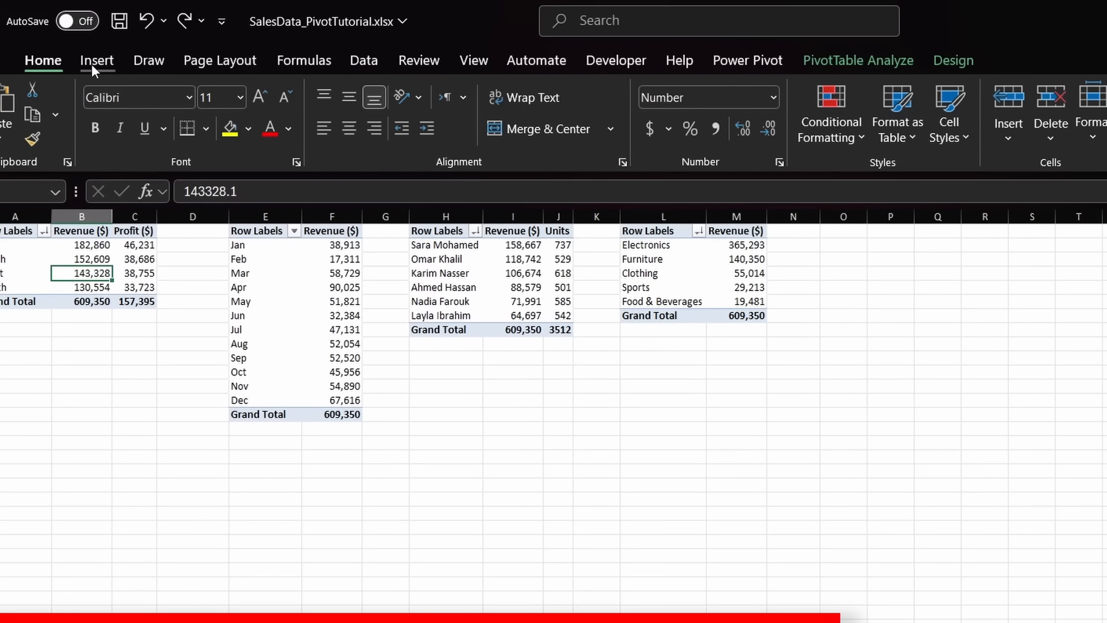
- Insert a 2-D clustered column PivotChart of revenue and profit by region and move it to the area below the monthly PivotTable
left_click(97, 48)
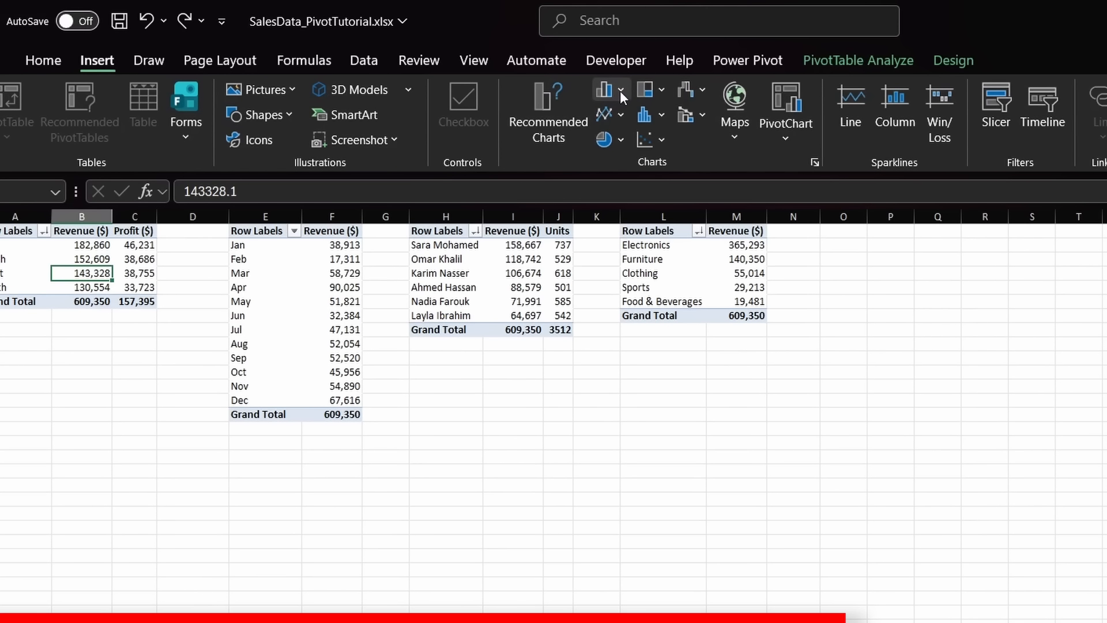
left_click(620, 91)
left_click(618, 154)
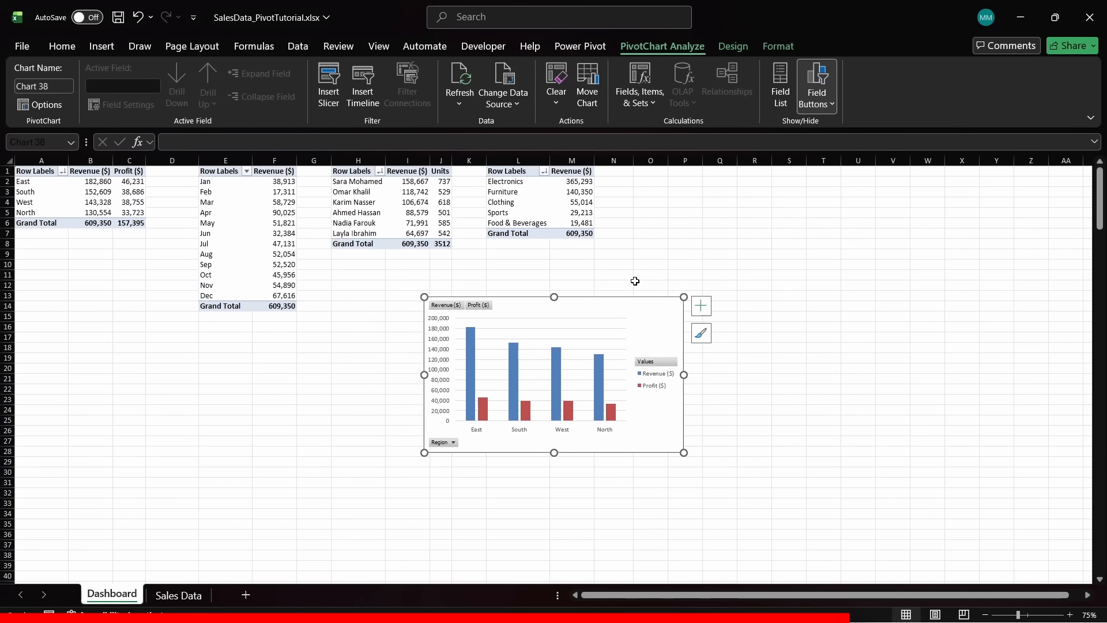
left_click_drag(605, 323, 400, 392)
- Insert a 2-D line chart with markers from the monthly revenue PivotTable
left_click(255, 262)
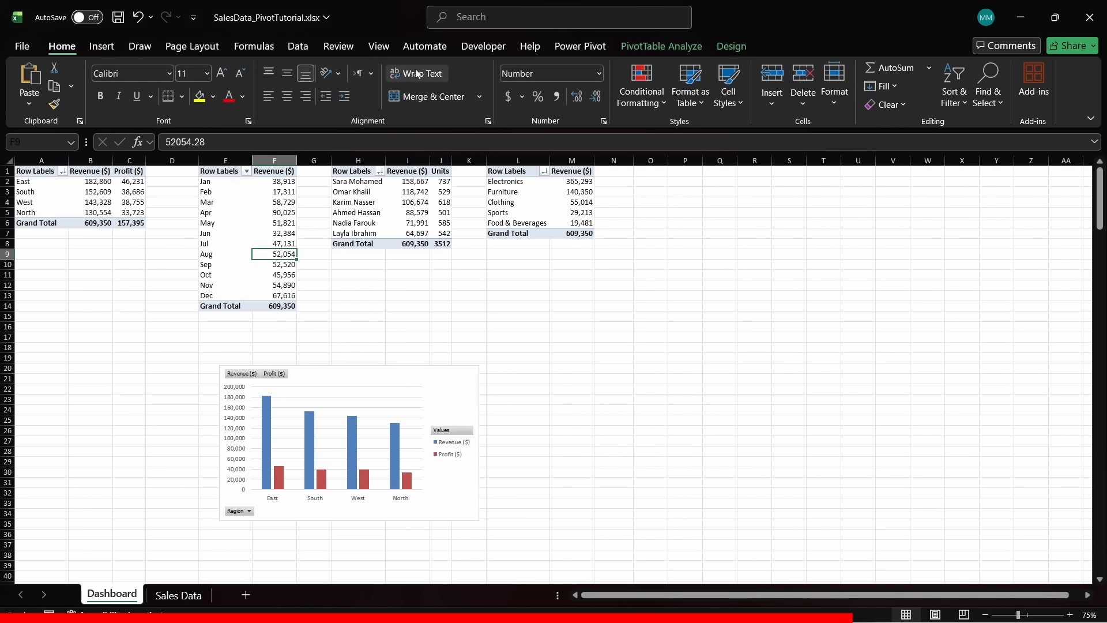
left_click(102, 47)
left_click(489, 88)
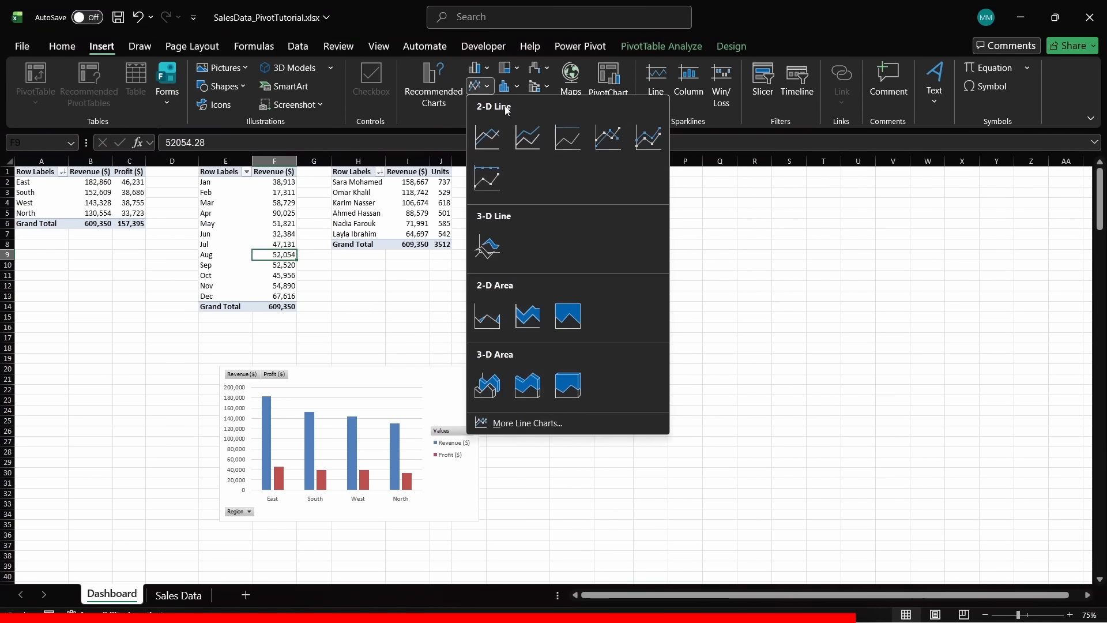
left_click(606, 136)
- Insert a 2-D clustered column chart from the salesperson revenue and units PivotTable
left_click(407, 202)
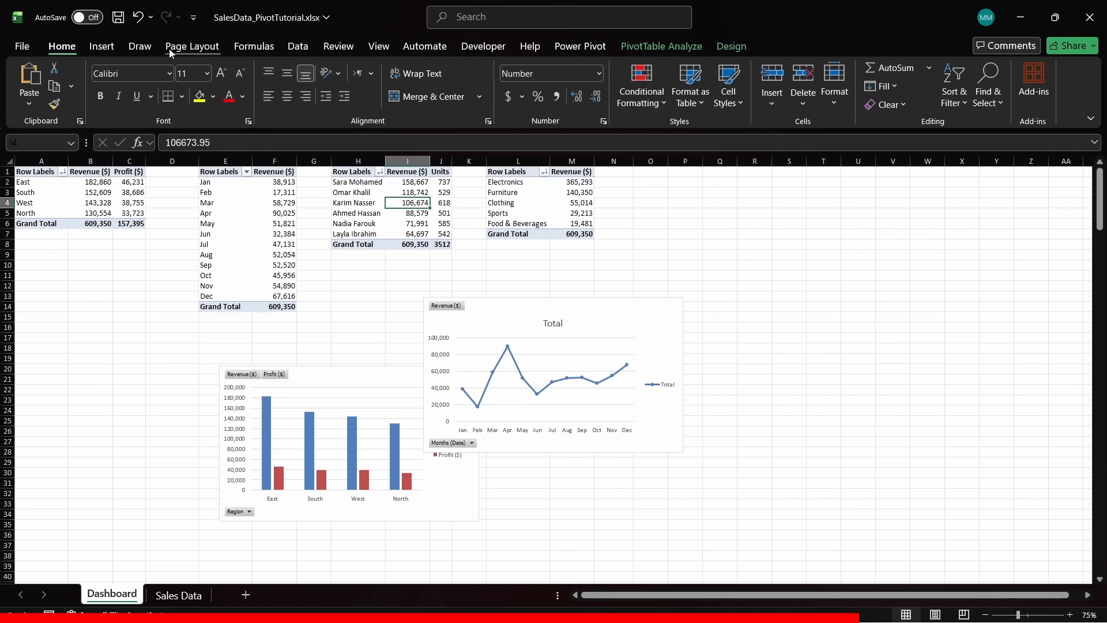
left_click(101, 46)
left_click(478, 68)
left_click(486, 119)
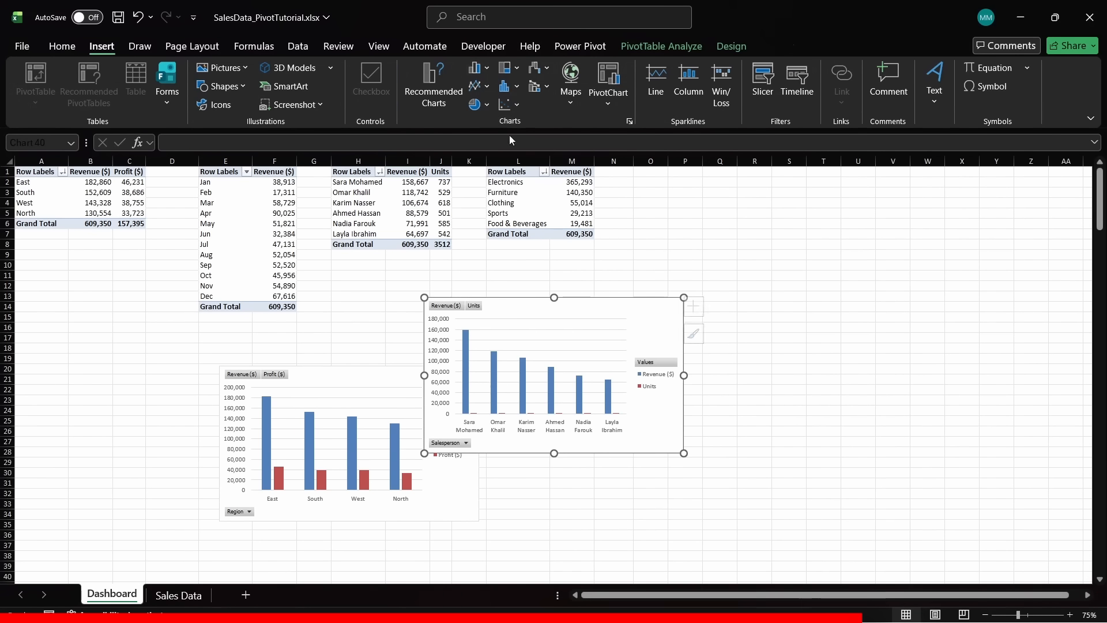
- Insert a 2-D clustered column chart from the product category revenue PivotTable
left_click(572, 202)
left_click(102, 46)
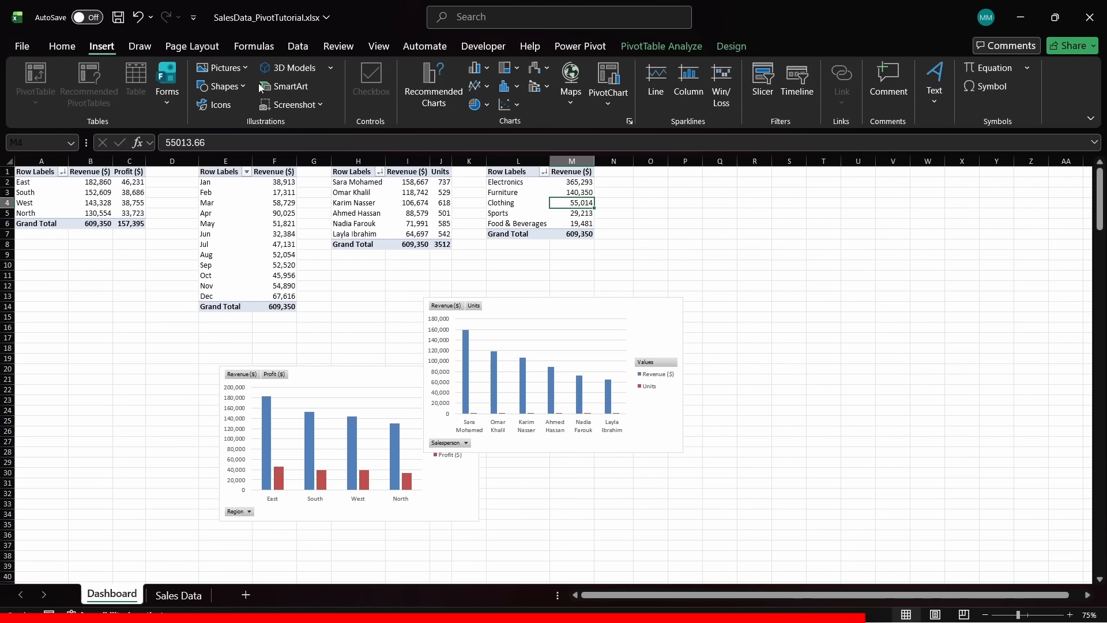
left_click(488, 70)
left_click(486, 120)
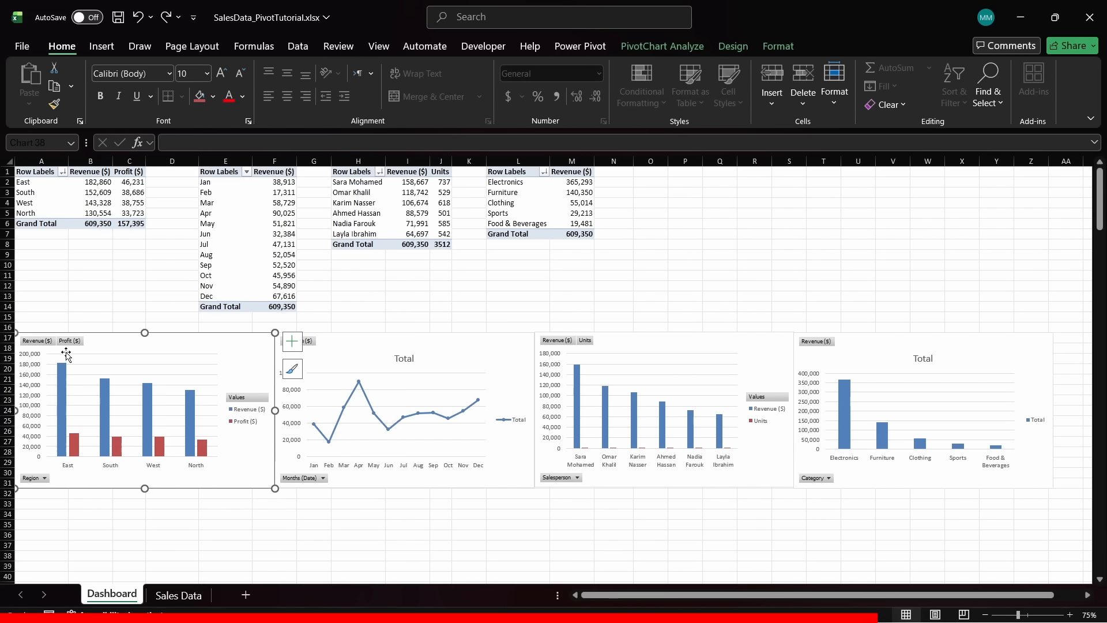
- Hide all field buttons on the region revenue and profit chart and view its design options
right_click(51, 340)
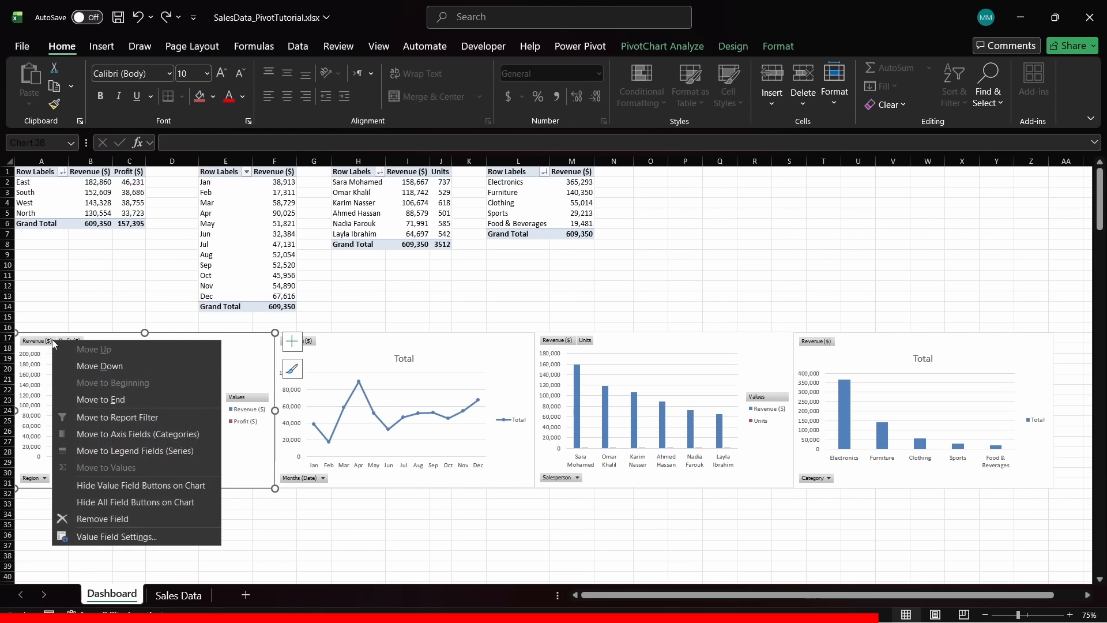
left_click(198, 502)
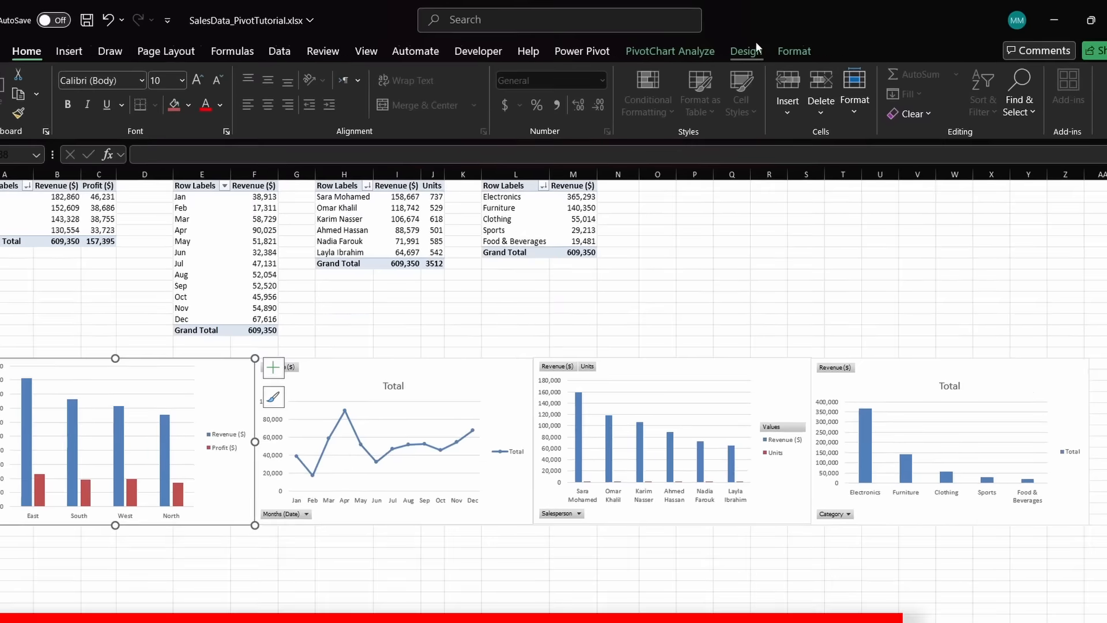
left_click(733, 46)
left_click(682, 117)
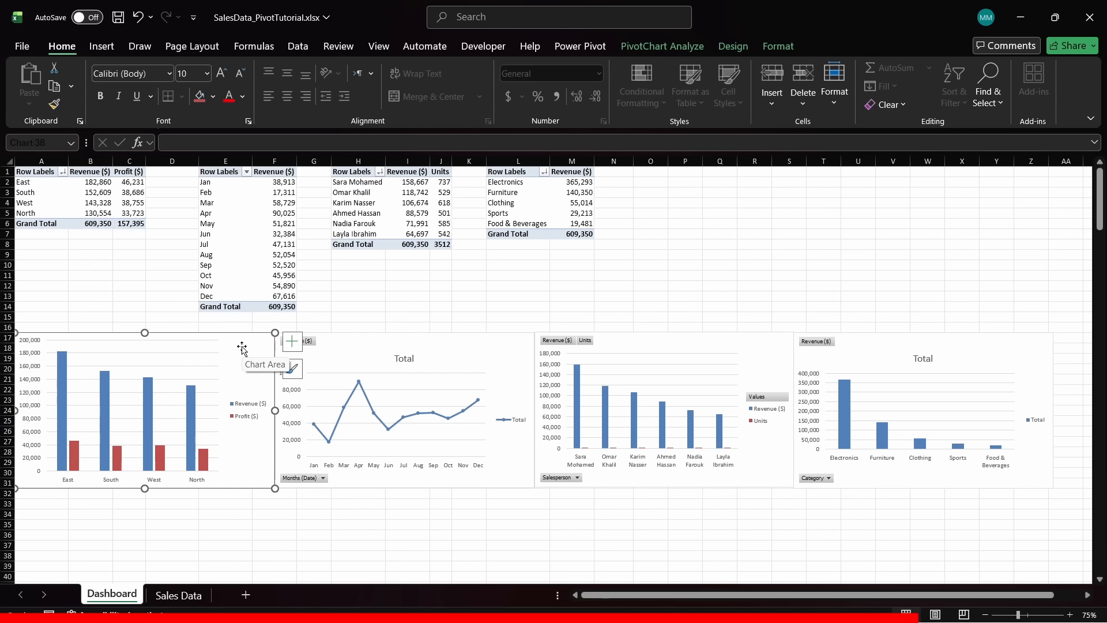
- Add a chart title and data labels to the region revenue and profit chart
left_click(293, 343)
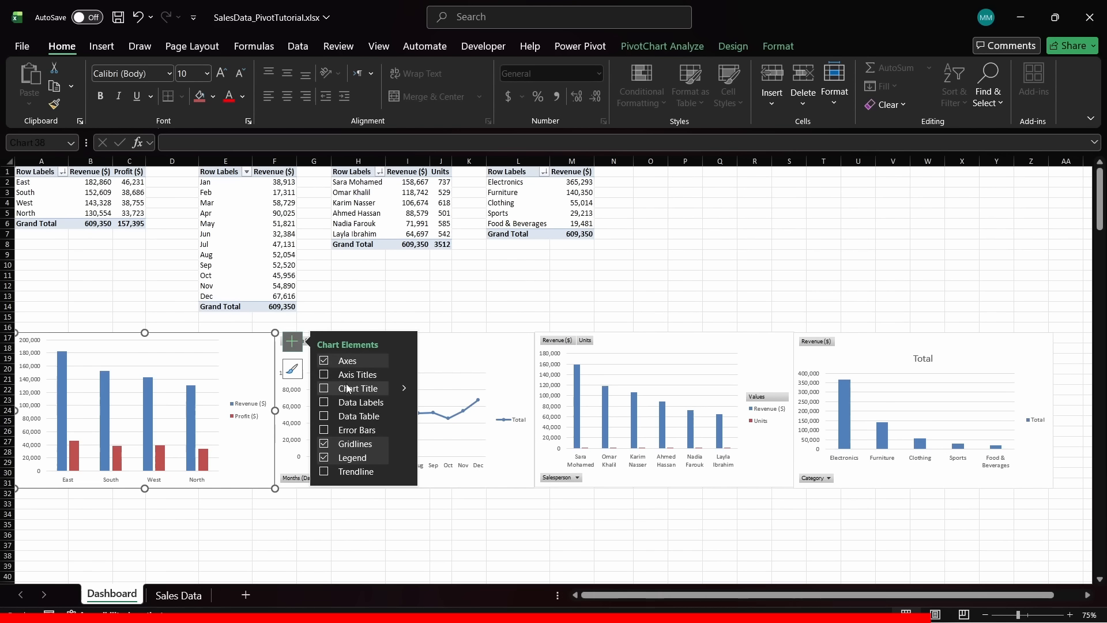
left_click(325, 389)
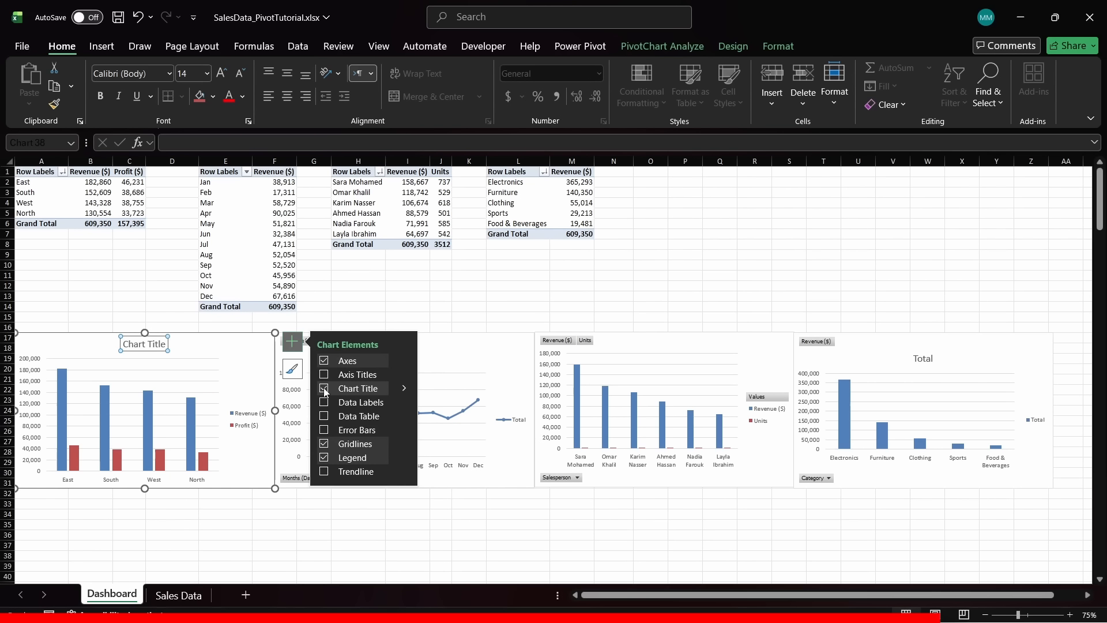
left_click(324, 403)
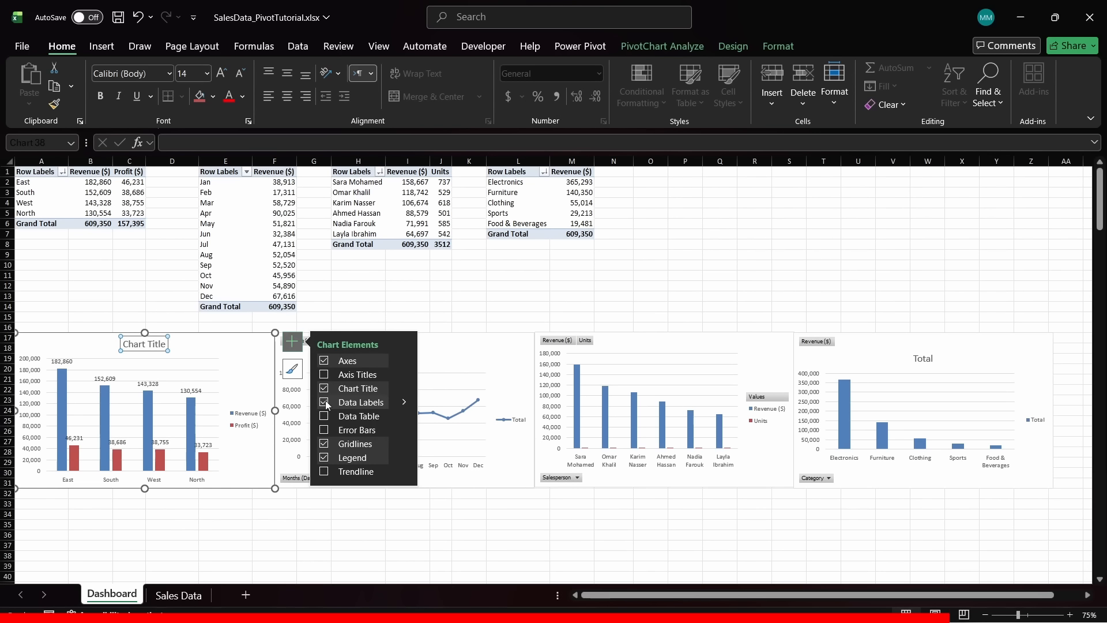
- Remove the primary vertical axis from the region chart and place its legend at the bottom
left_click(403, 360)
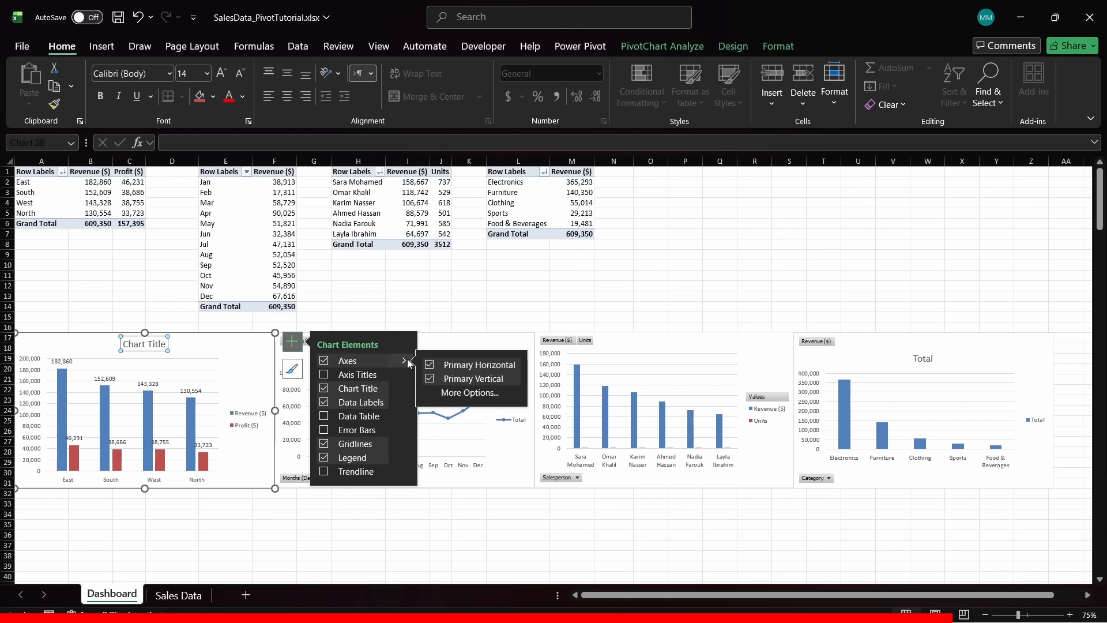
left_click(430, 379)
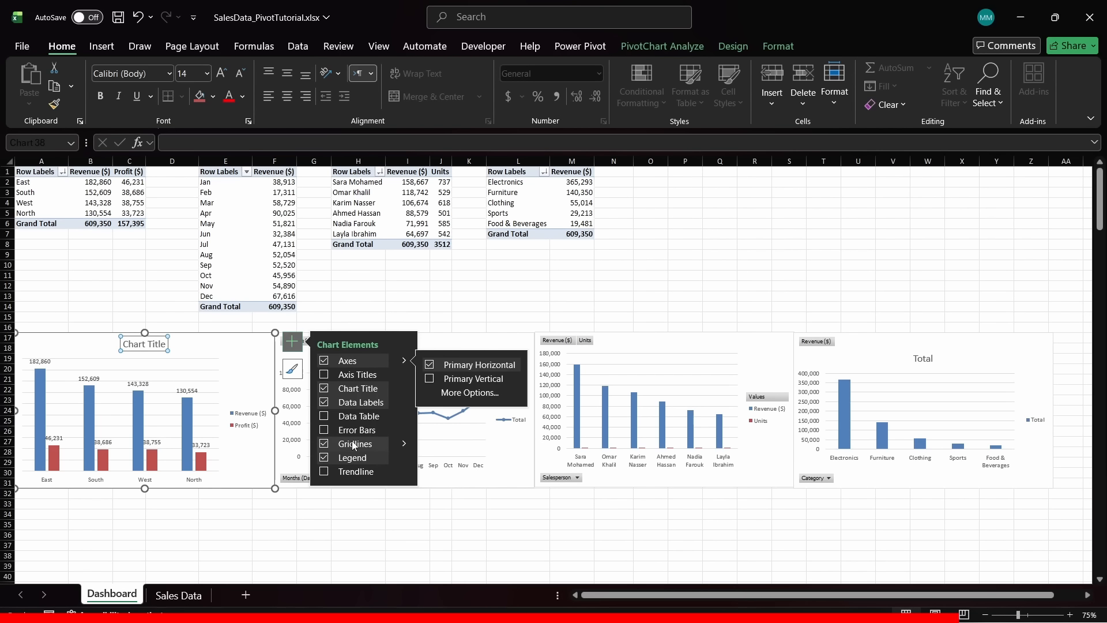
left_click(403, 457)
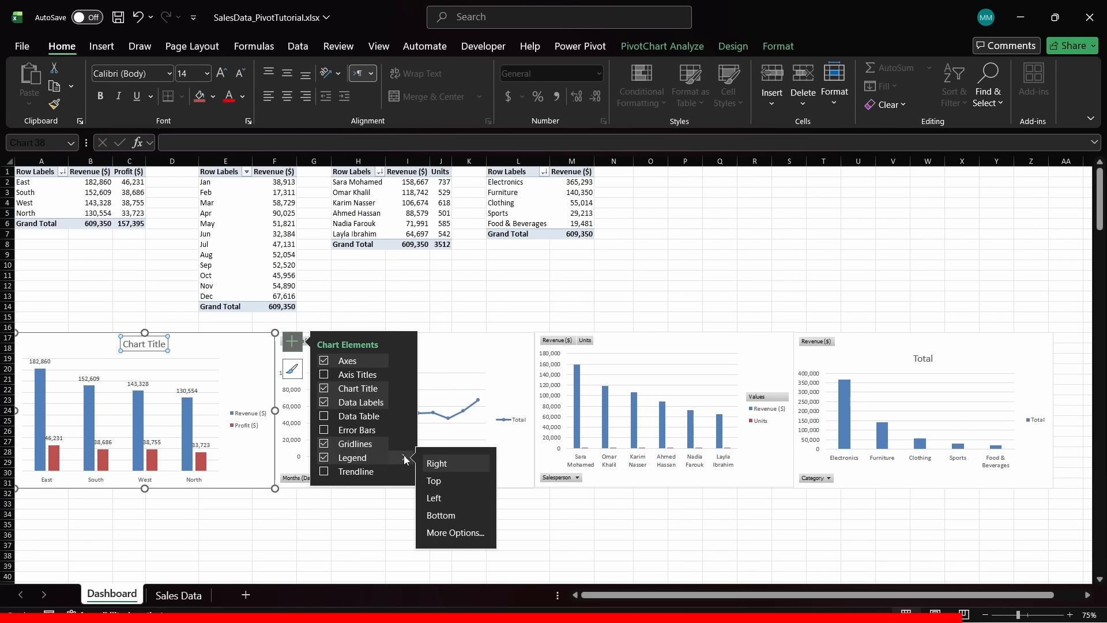
left_click(459, 515)
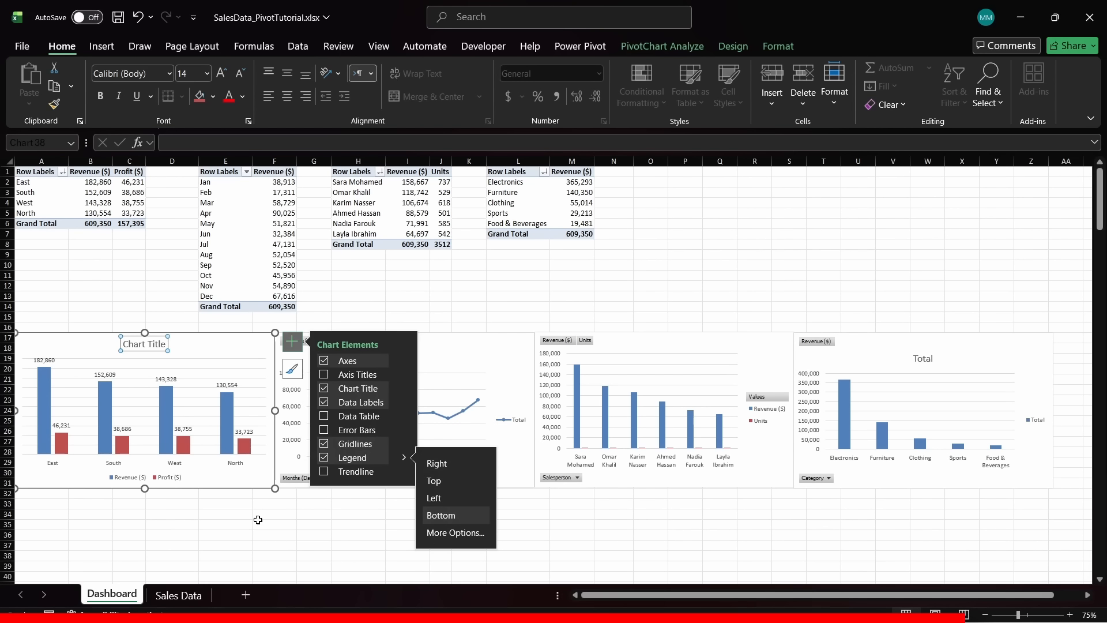
left_click(280, 533)
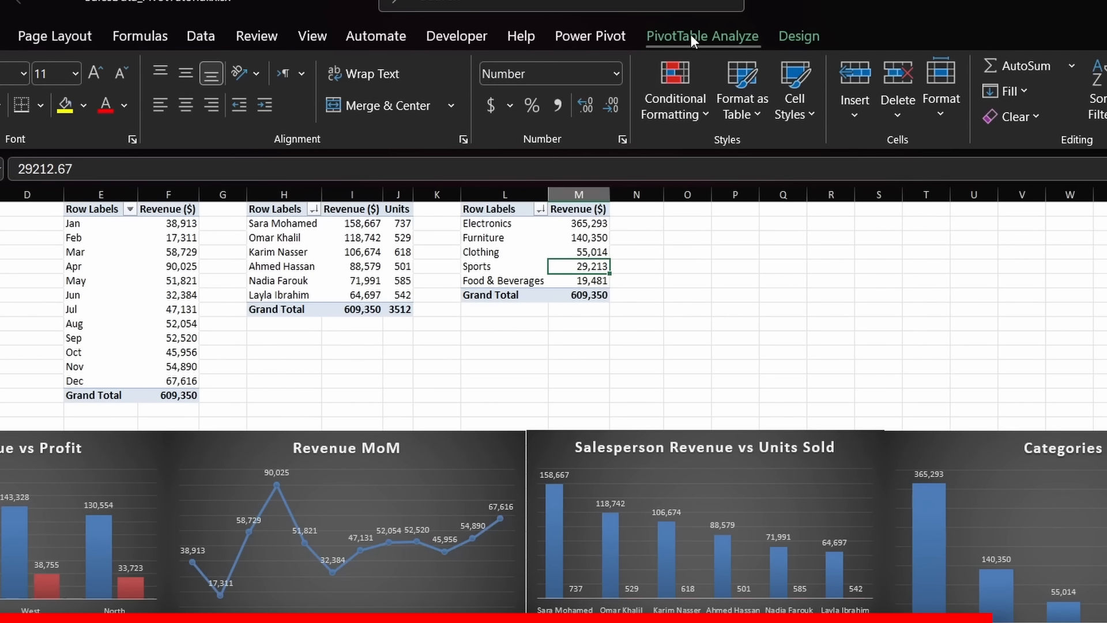
- Insert a Region slicer for the product category PivotTable
left_click(690, 33)
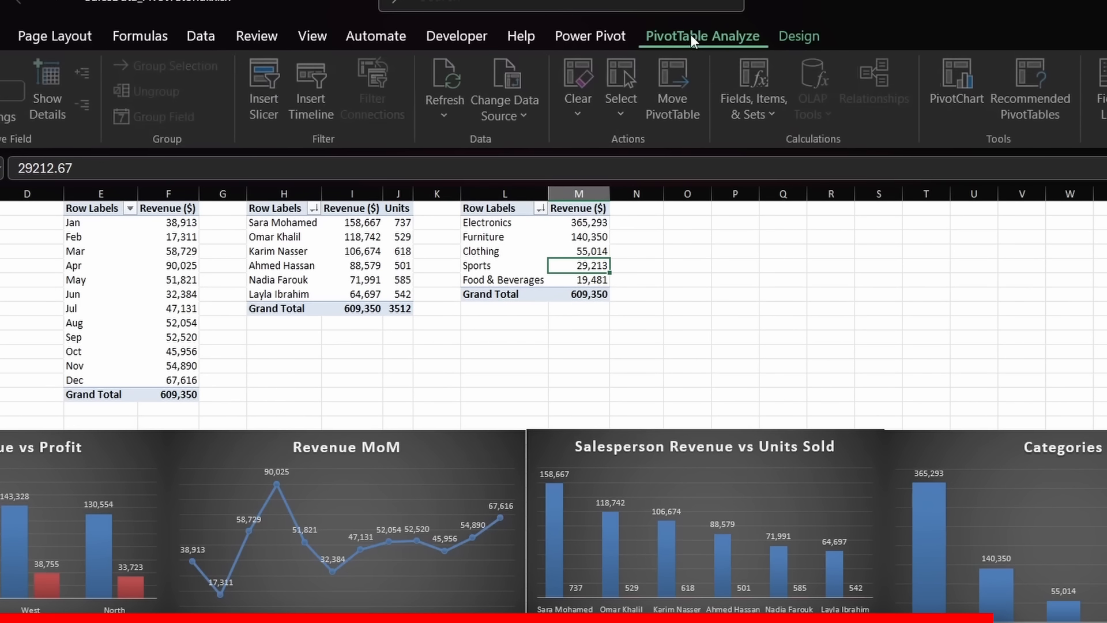
left_click(267, 101)
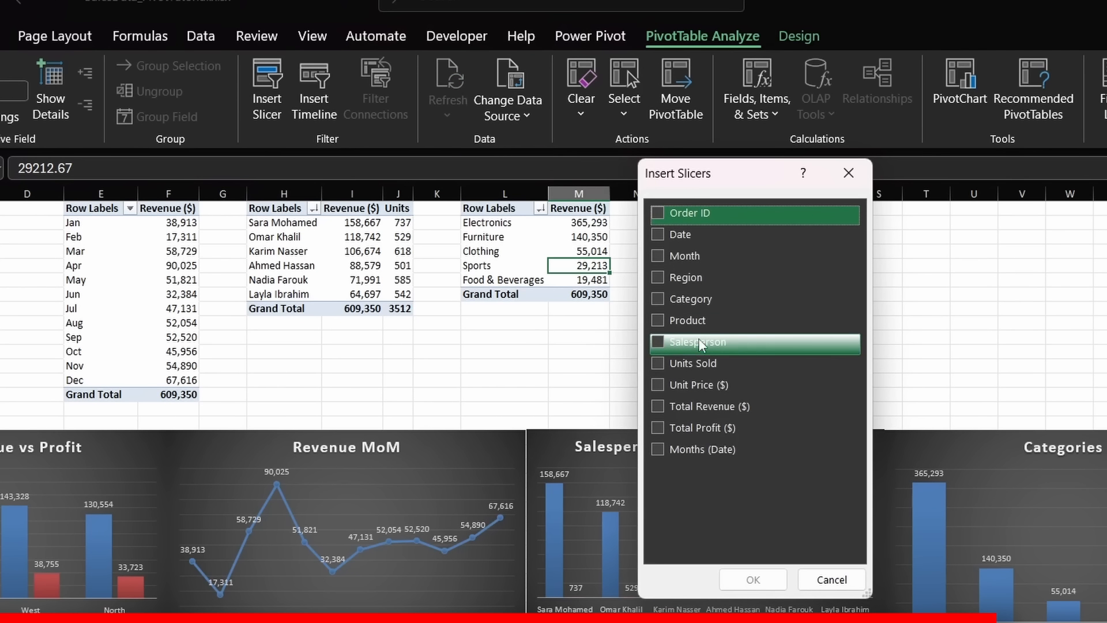
left_click(689, 278)
left_click(749, 579)
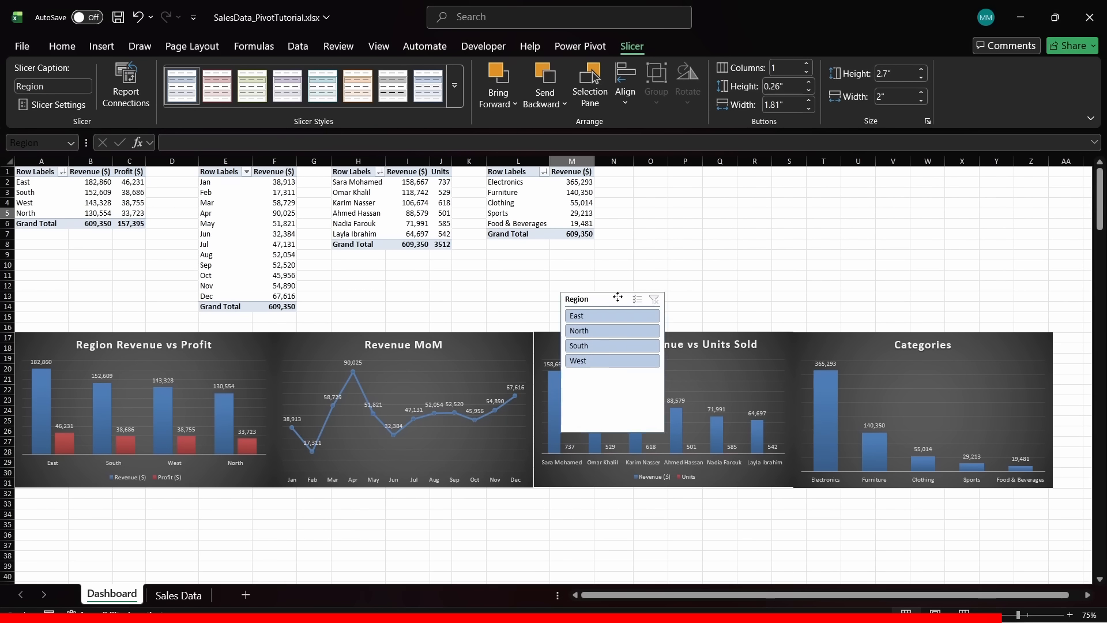
- Move the Region slicer beside the category PivotTable and try different regions, ending on North
left_click_drag(617, 297, 690, 219)
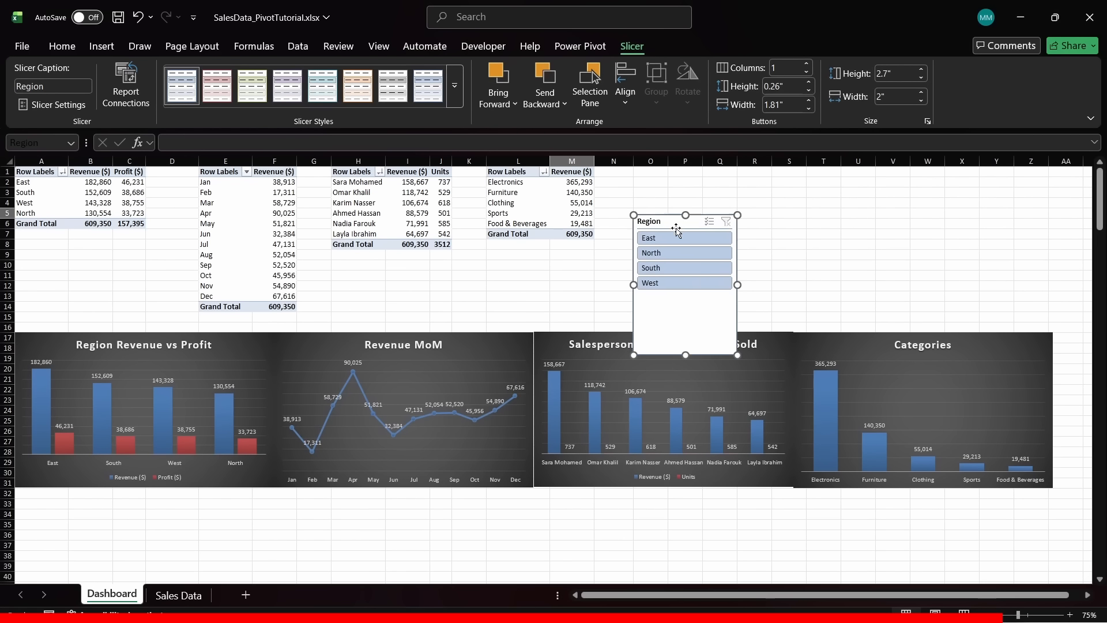
left_click(663, 267)
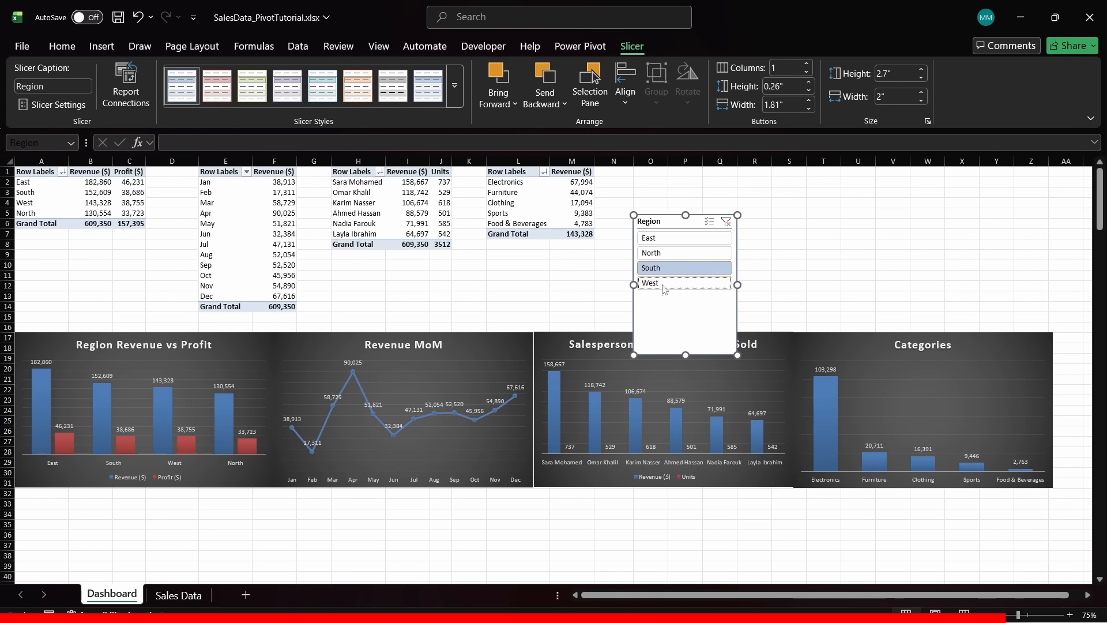
left_click(663, 254)
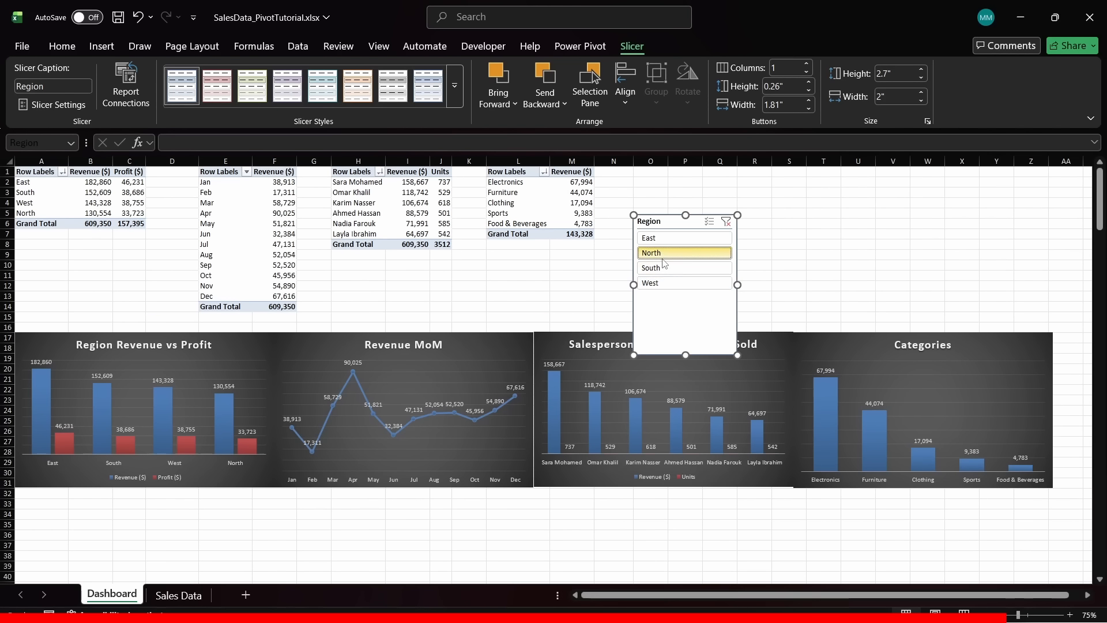
- Connect the Region slicer to PivotTable12, PivotTable23 and PivotTable3 as well through its report connections
right_click(661, 224)
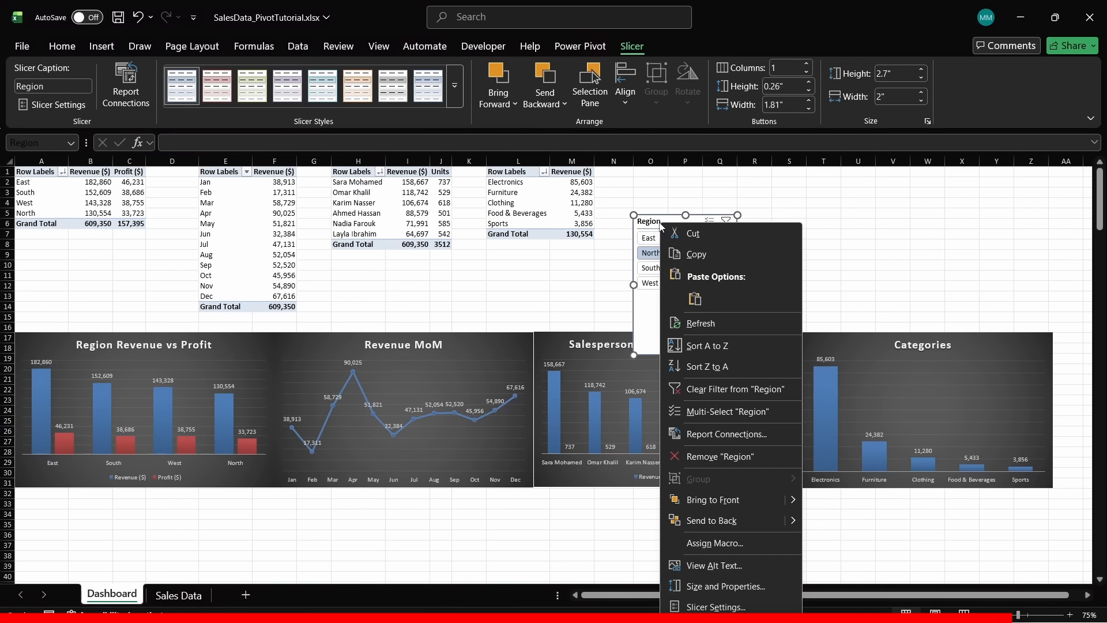
left_click(726, 434)
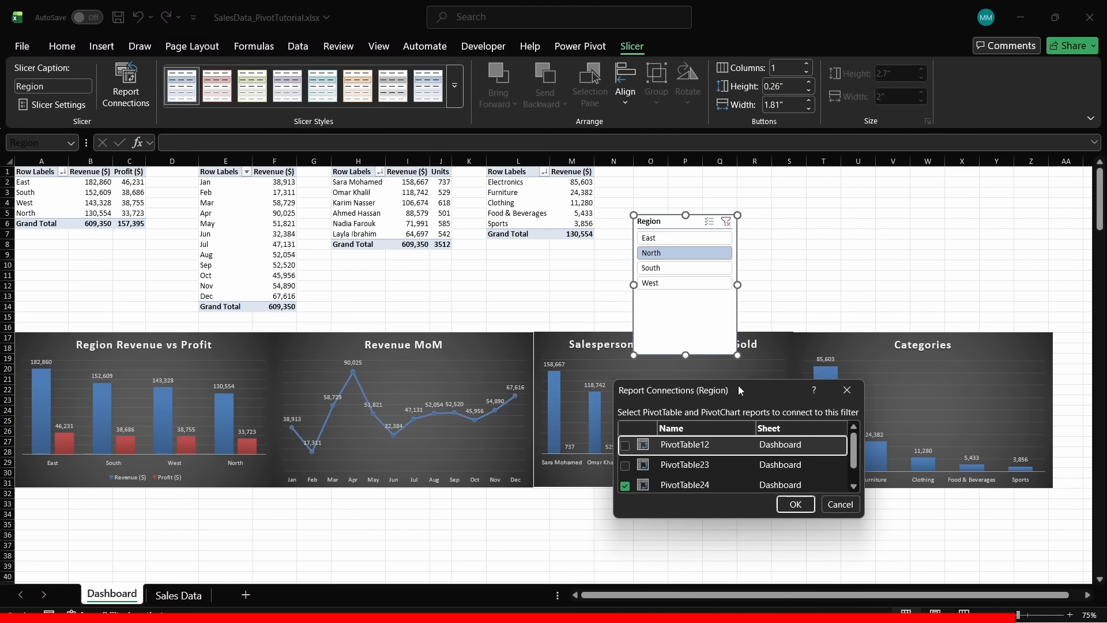
left_click_drag(732, 401, 883, 222)
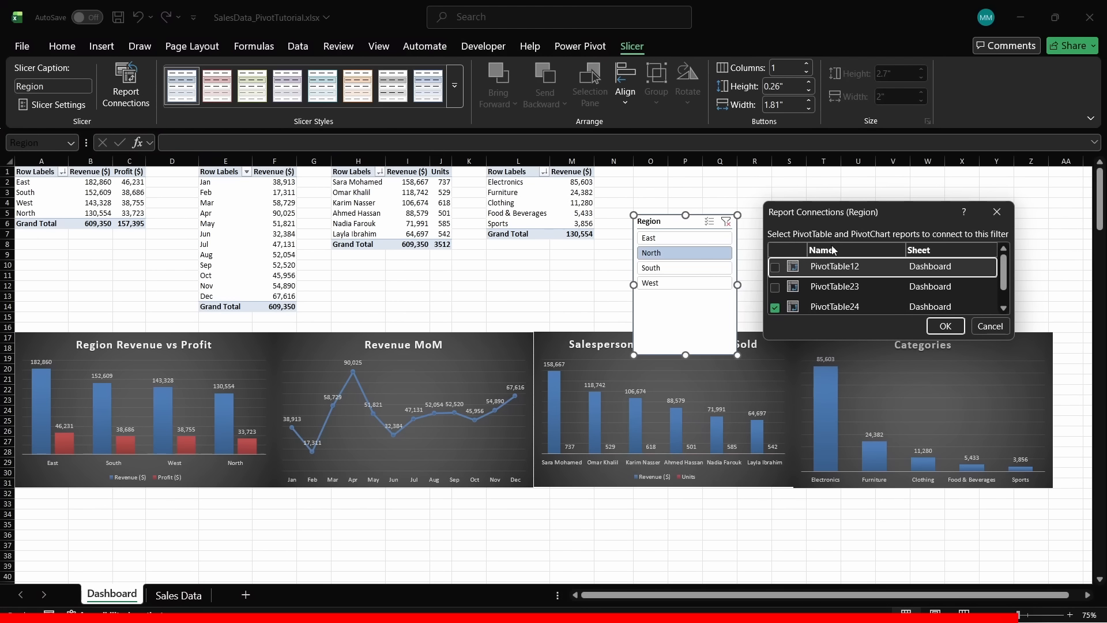
left_click(778, 269)
left_click(776, 288)
scroll(777, 290, "down", 1)
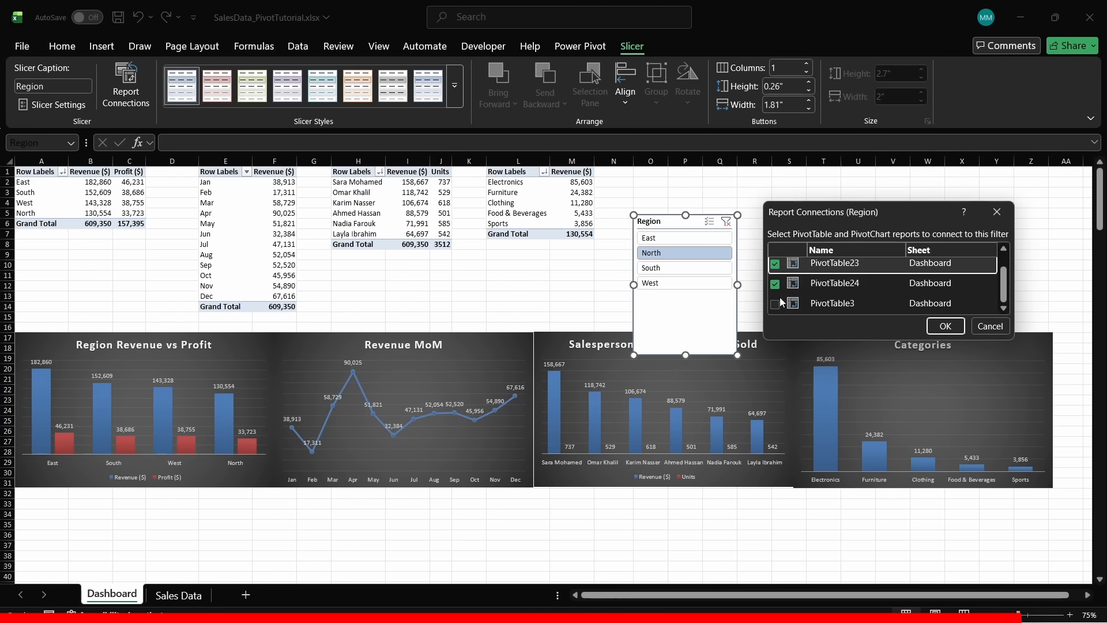
left_click(778, 304)
left_click(945, 326)
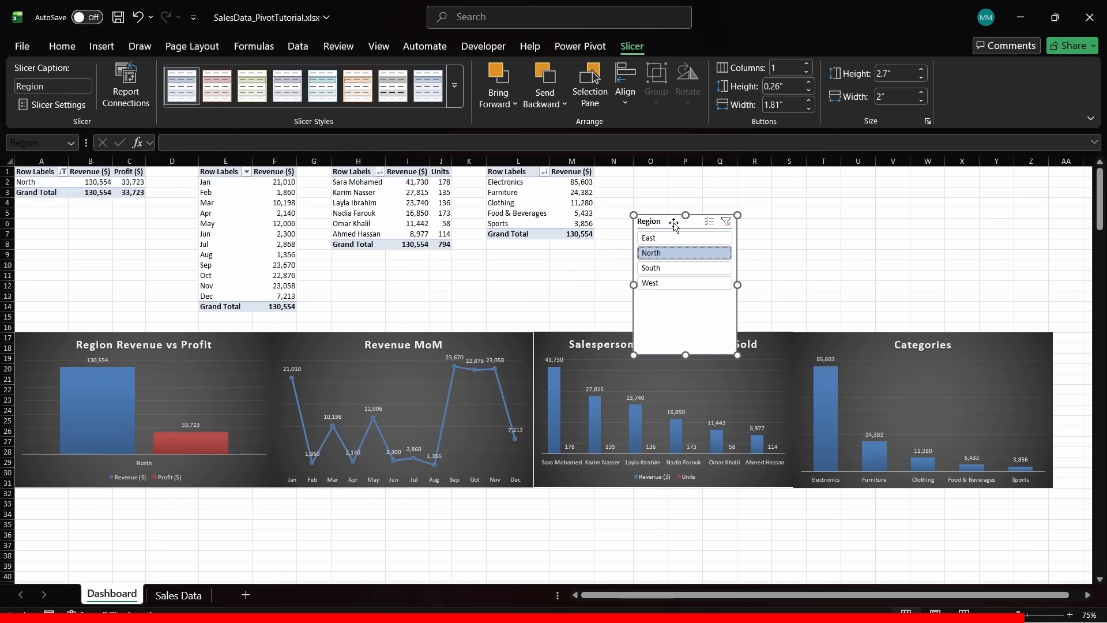
- Move the Region slicer up beside the category PivotTable and test it on two other regions
left_click_drag(665, 222, 682, 190)
left_click(692, 235)
left_click(692, 220)
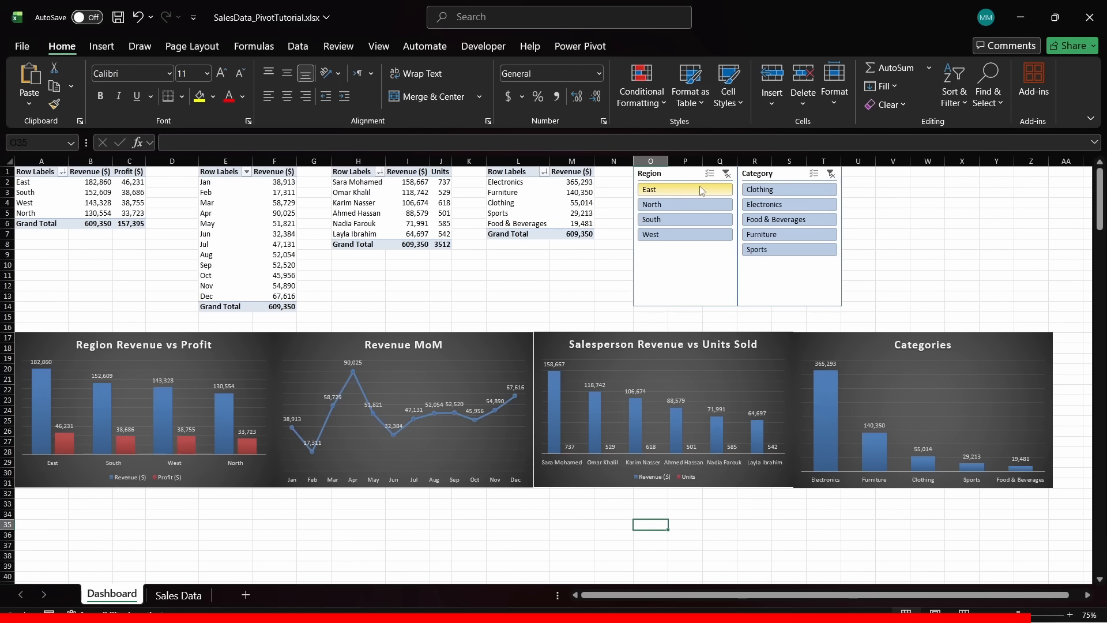
- Test the Region slicer by filtering the dashboard by East, North, South and West, ending on North
left_click(700, 190)
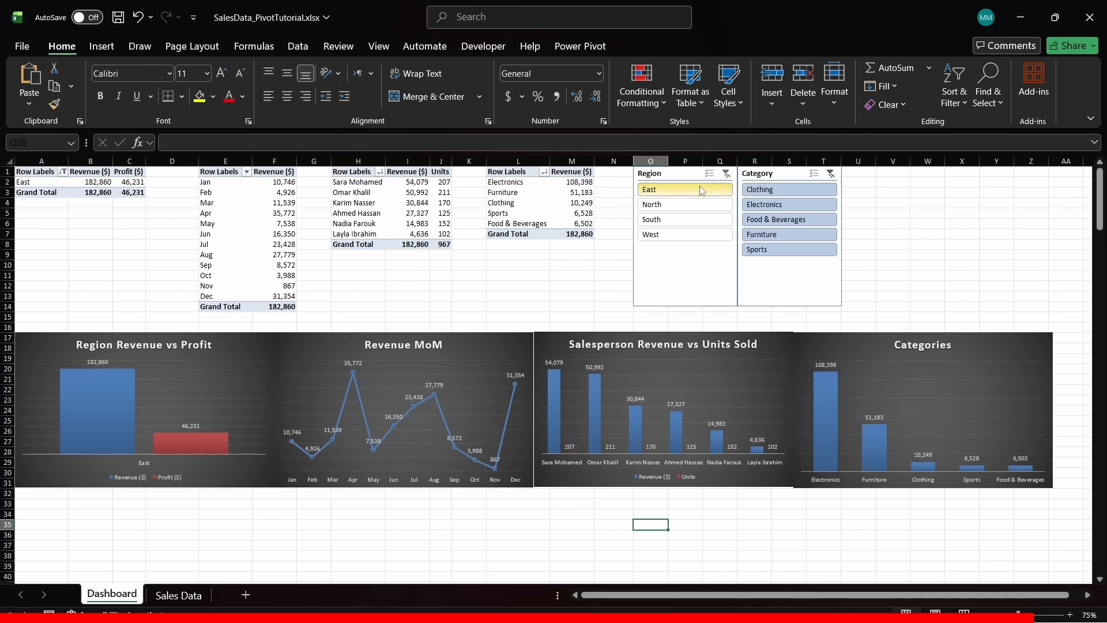
left_click(699, 205)
left_click(696, 220)
left_click(692, 236)
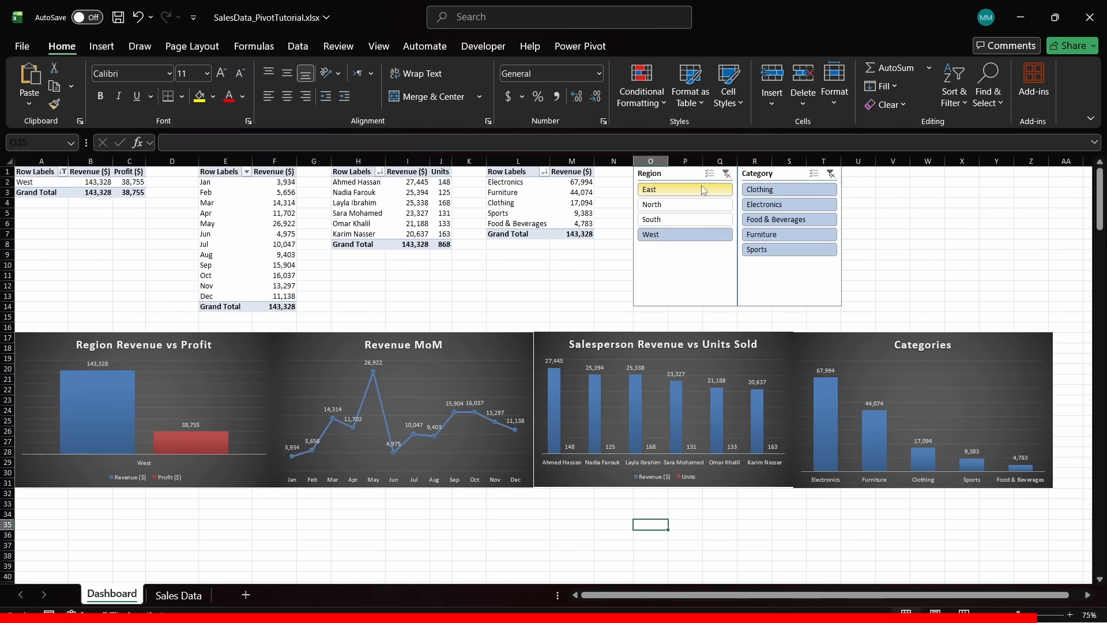
left_click(700, 189)
left_click(697, 206)
- Test the Category slicer on the North data with Clothing, Food & Beverages and Furniture
left_click(778, 189)
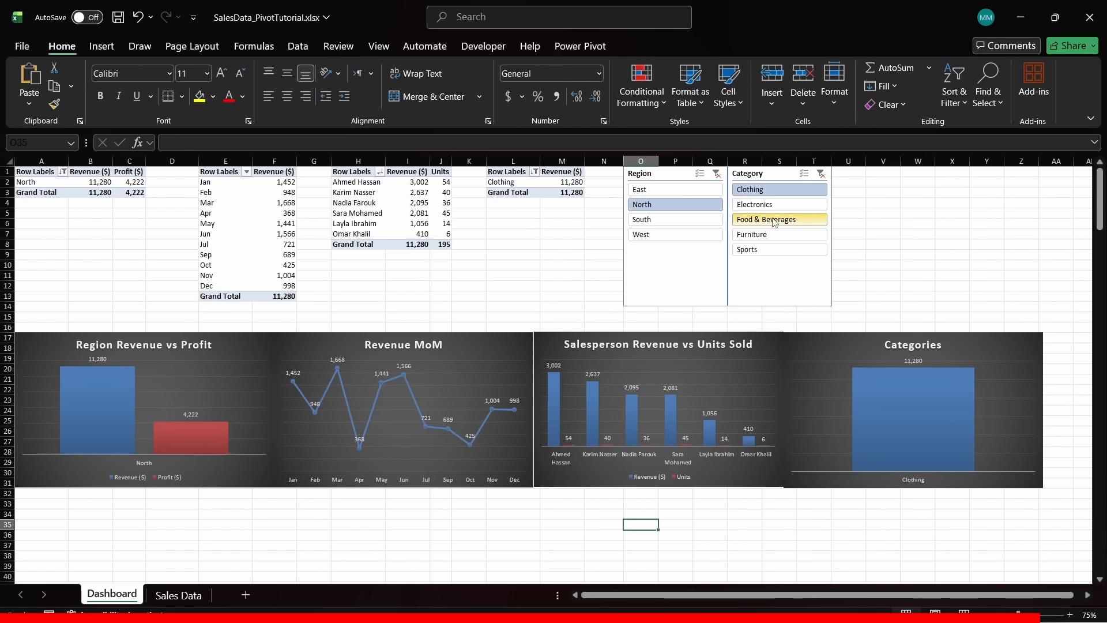
left_click(773, 219)
left_click(768, 235)
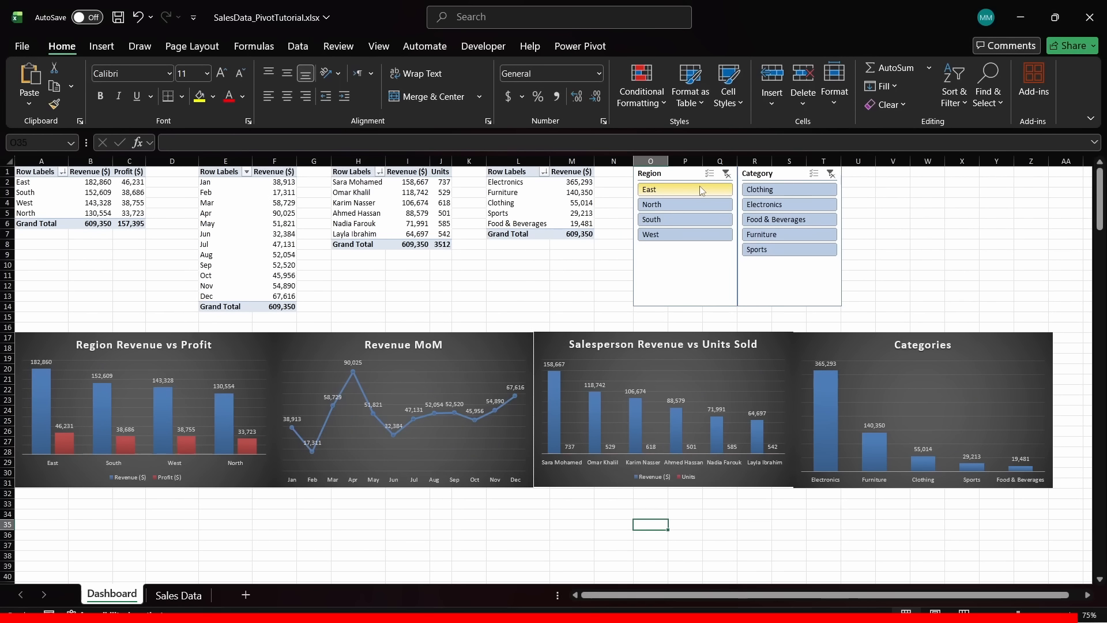
- Cycle the dashboard's region filter through East, North, South, West and East, finishing on North
left_click(701, 191)
left_click(699, 205)
left_click(695, 220)
left_click(693, 235)
left_click(702, 189)
left_click(700, 205)
- Narrow the North dashboard by category to Clothing, Food & Beverages and finally Furniture
left_click(785, 190)
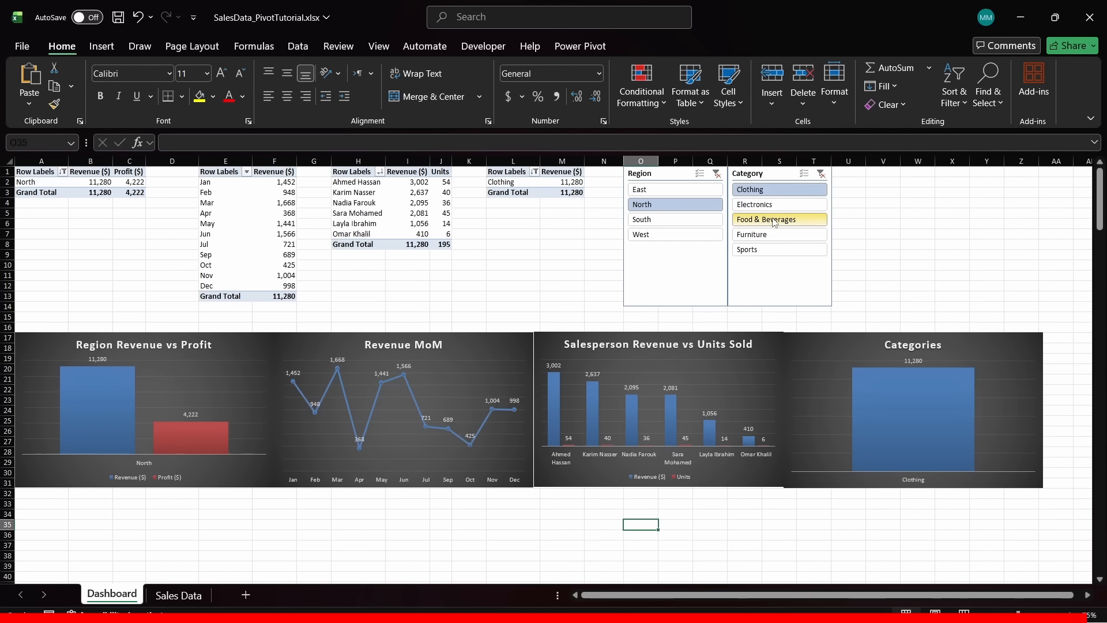
left_click(772, 220)
left_click(768, 235)
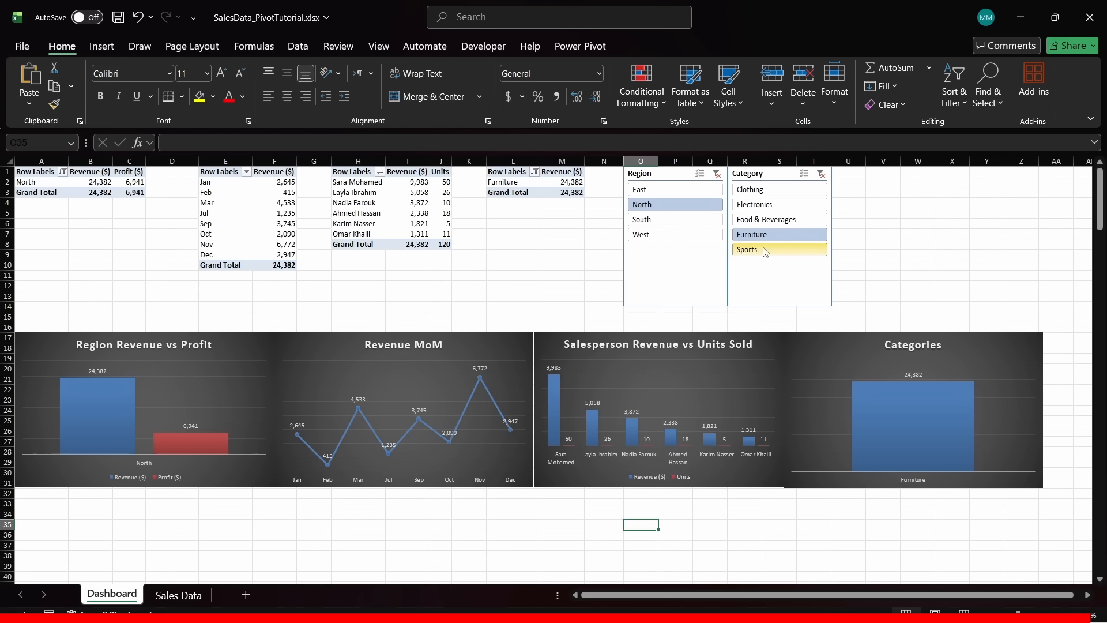